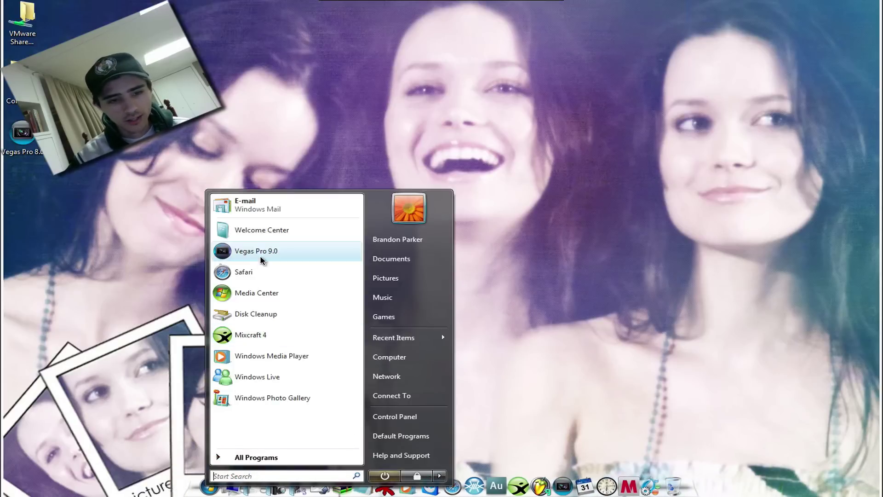
Launch Vegas Pro 9.0 and bring up the File menu's Import options in the empty project.
click(260, 252)
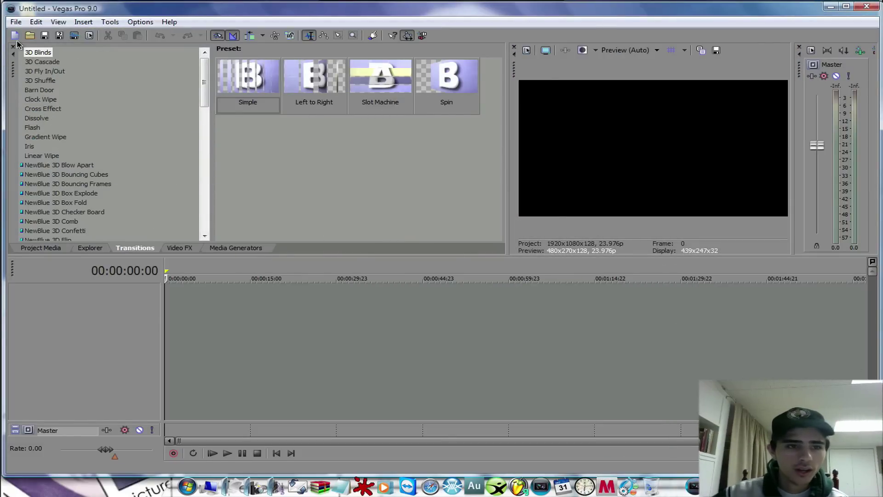
click(16, 22)
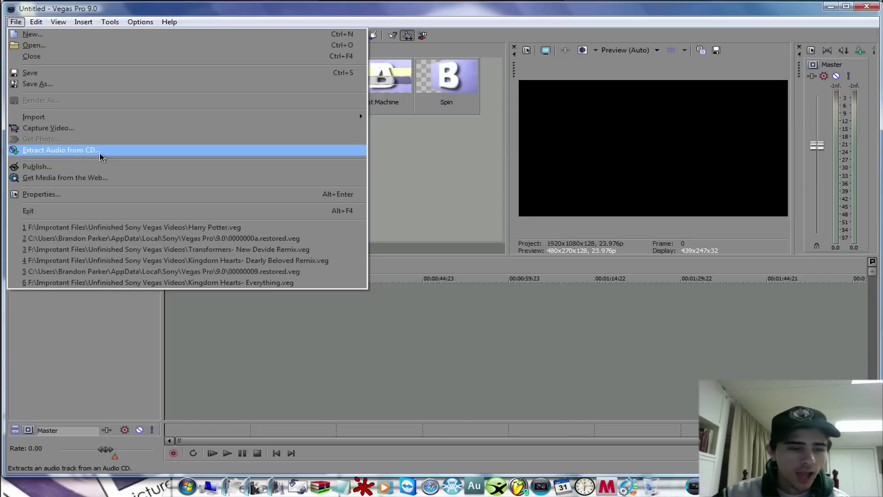
Import the Death.Sentence[2007][Unrated.Edition]DvDrip[Eng]-aXXo.avi movie from My Book > Movies > New Movies > Death.Sentence.
mouse_move(97, 116)
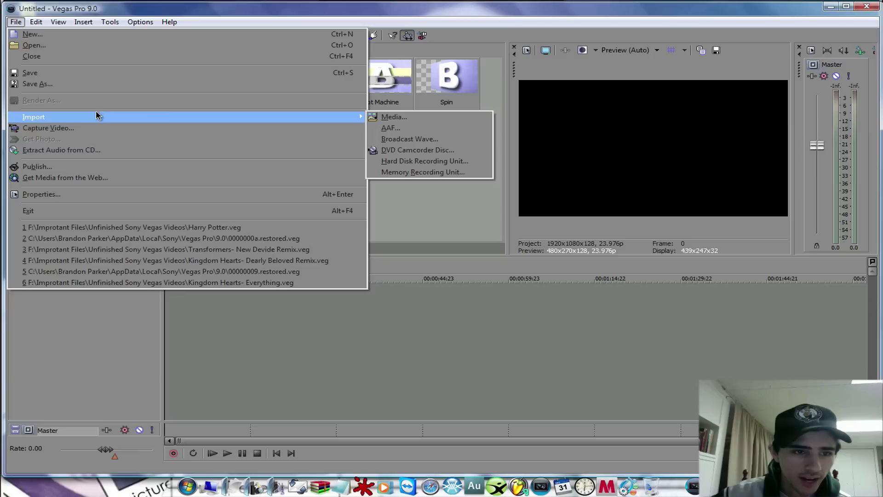
click(392, 117)
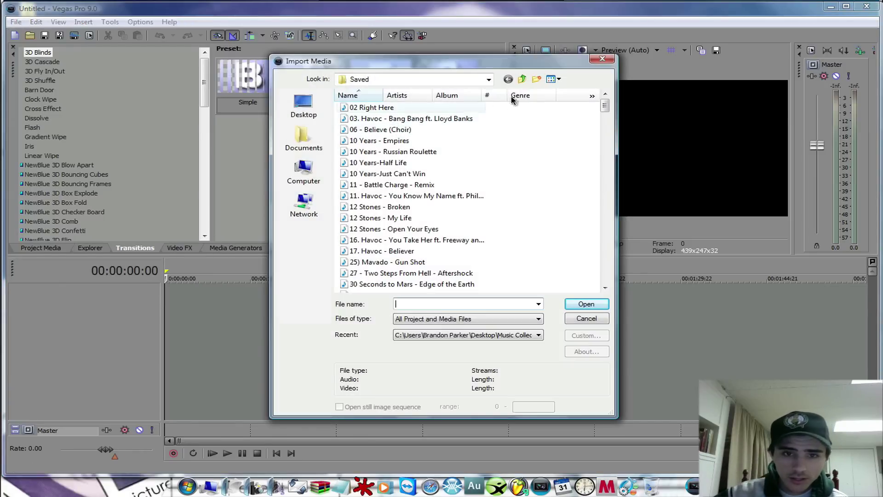
click(523, 79)
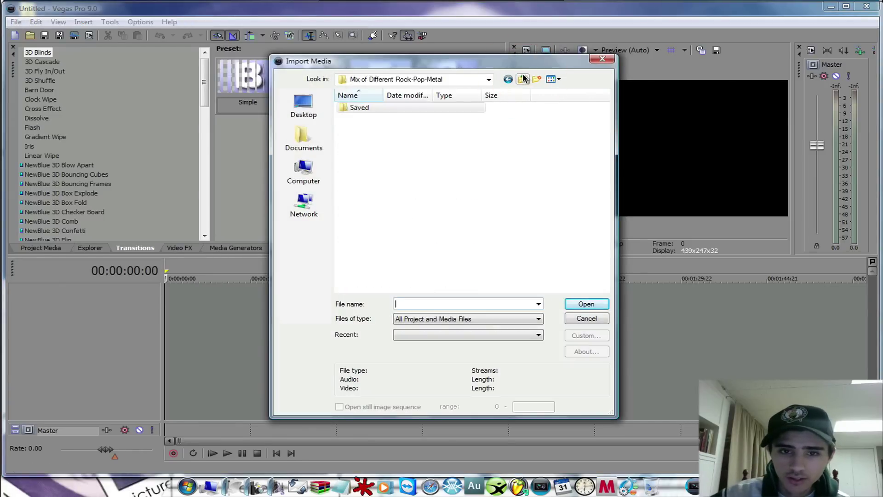
click(305, 166)
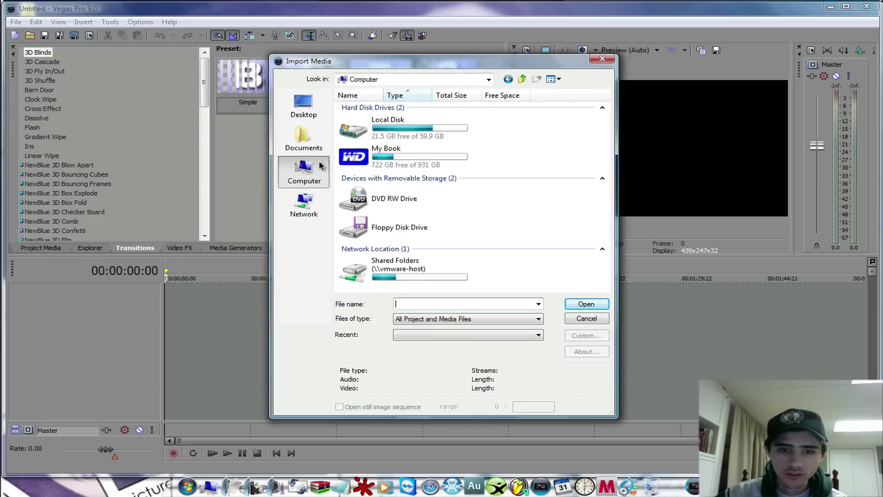
double_click(388, 161)
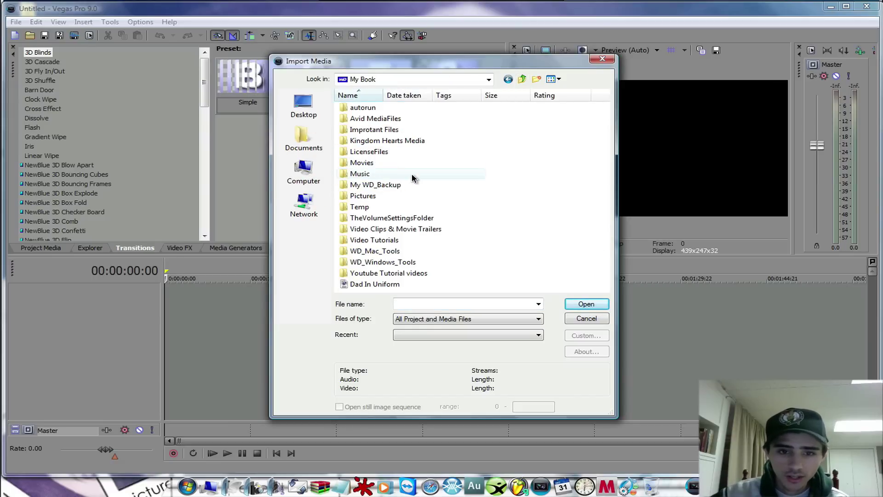
double_click(385, 162)
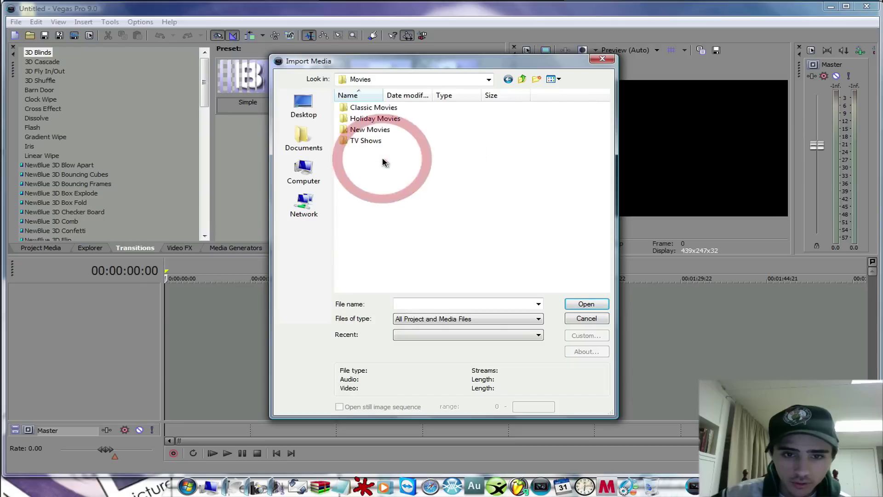
double_click(381, 129)
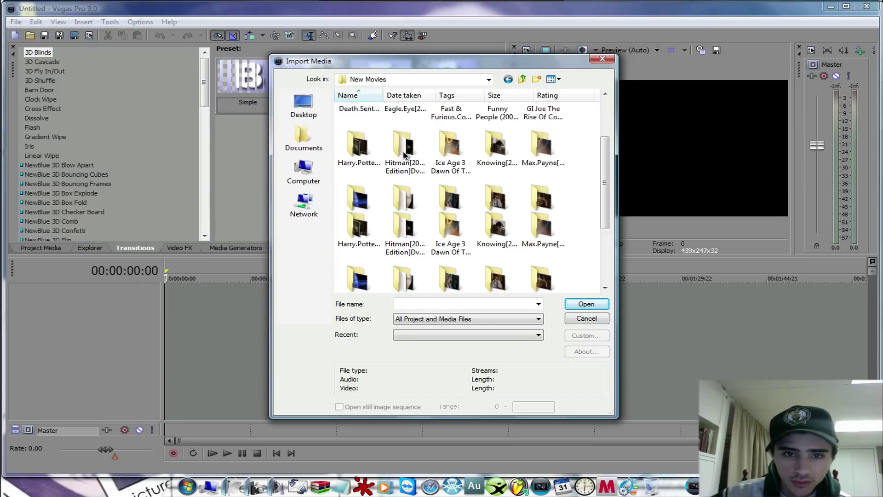
scroll(404, 155, down, 3)
scroll(404, 154, up, 4)
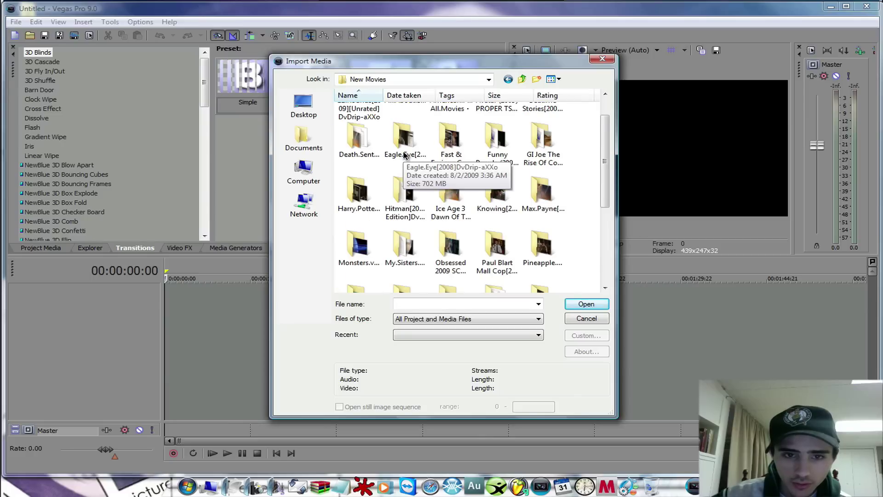
double_click(366, 126)
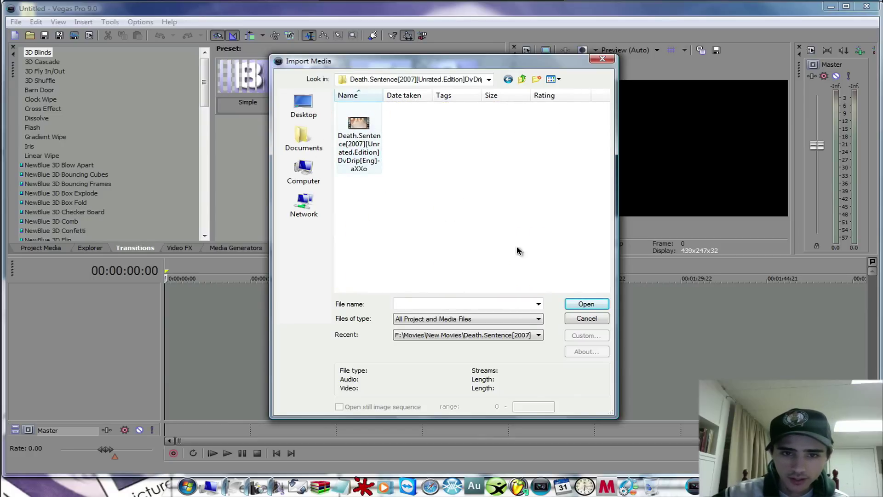
click(578, 302)
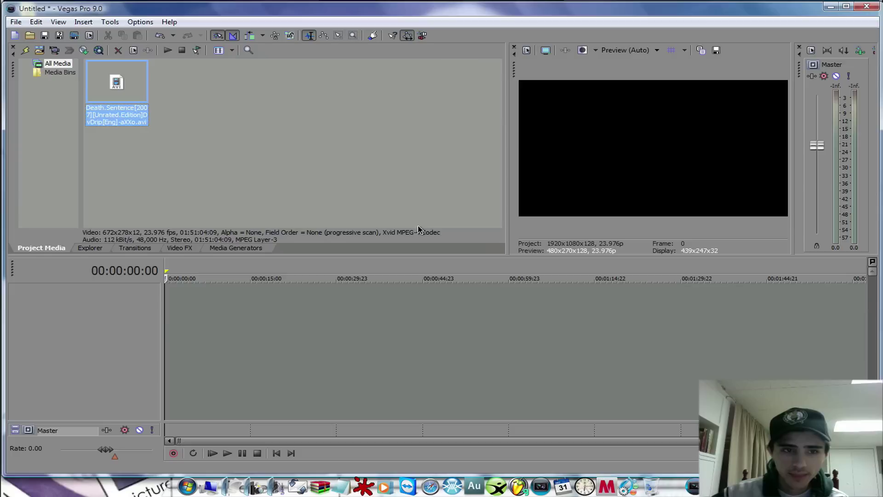
Start another media import and browse to the Desktop.
click(16, 23)
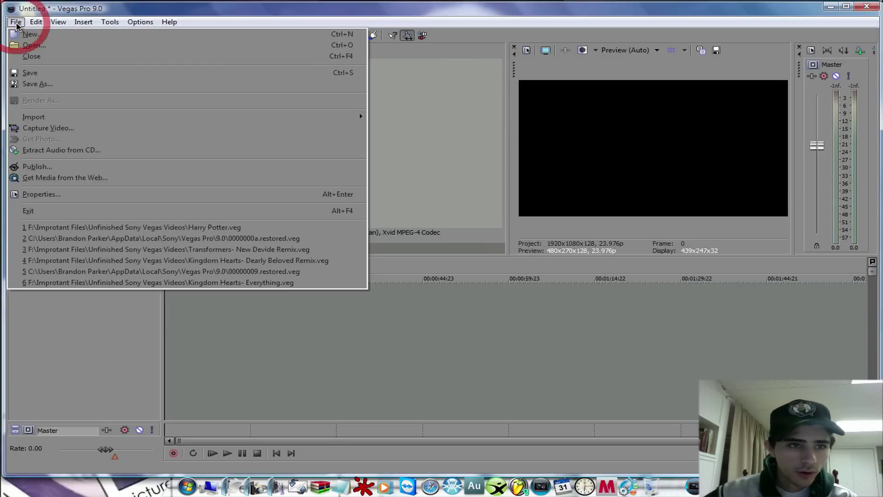
mouse_move(64, 117)
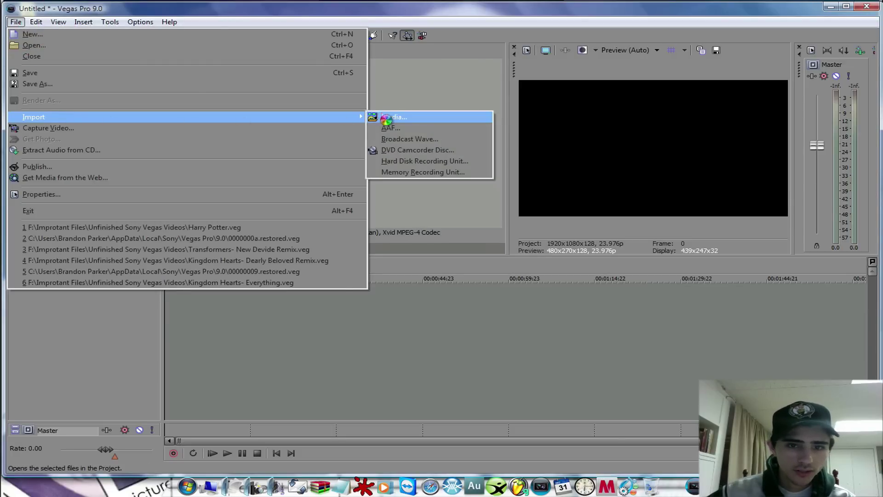
click(382, 118)
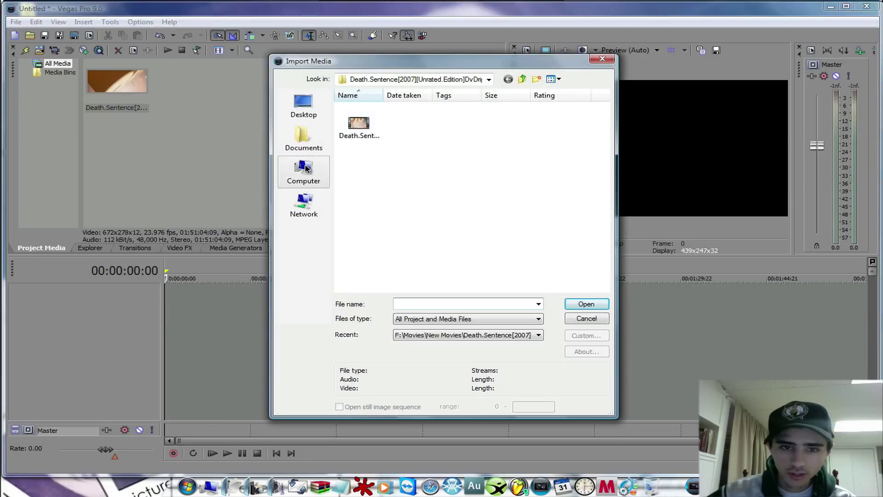
click(299, 149)
click(308, 174)
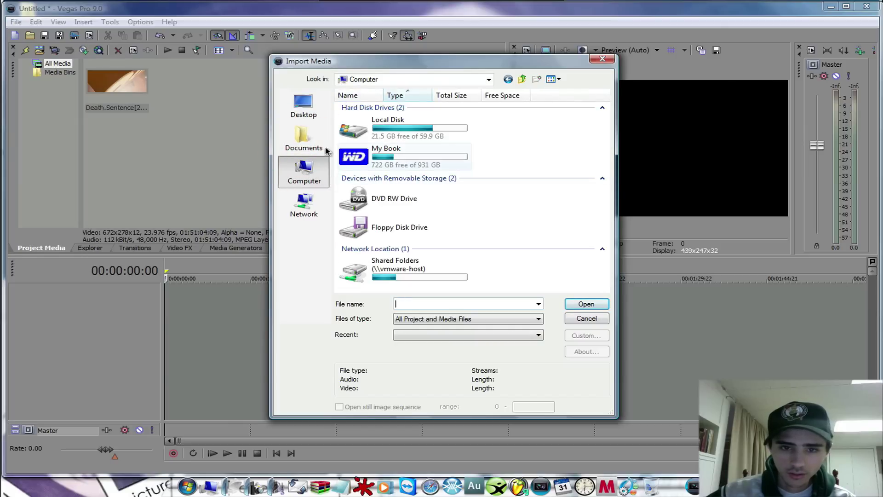
click(303, 105)
Import Linkin Park - ReAnimation - 13 - Pprkut.mp3 from Music Collection > Mix of Different Rock-Pop-Metal > Saved.
double_click(483, 169)
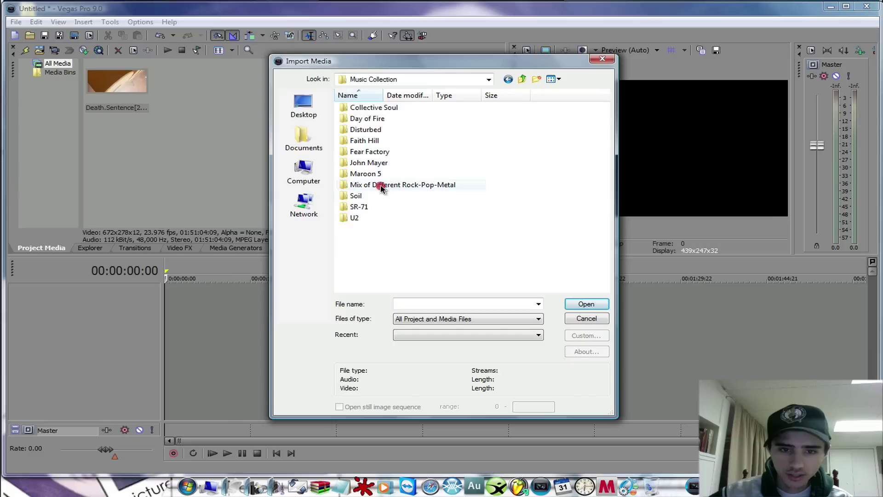
double_click(379, 183)
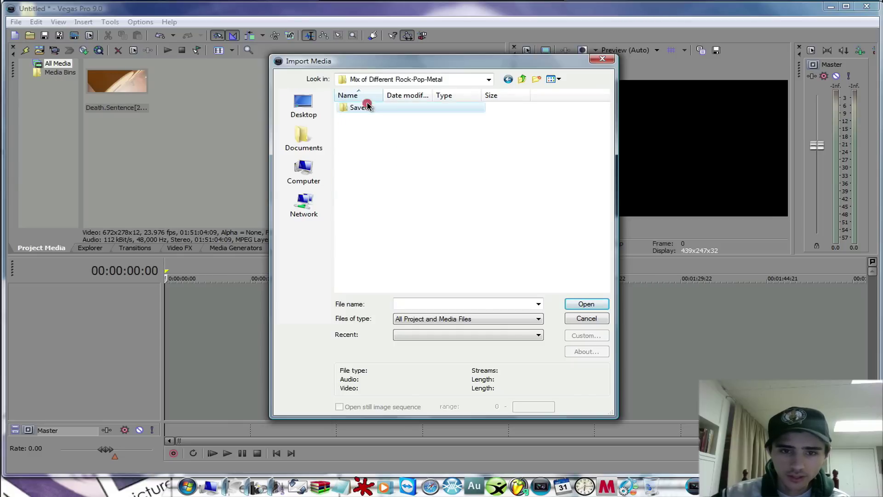
double_click(361, 107)
scroll(445, 174, down, 3)
scroll(445, 174, down, 20)
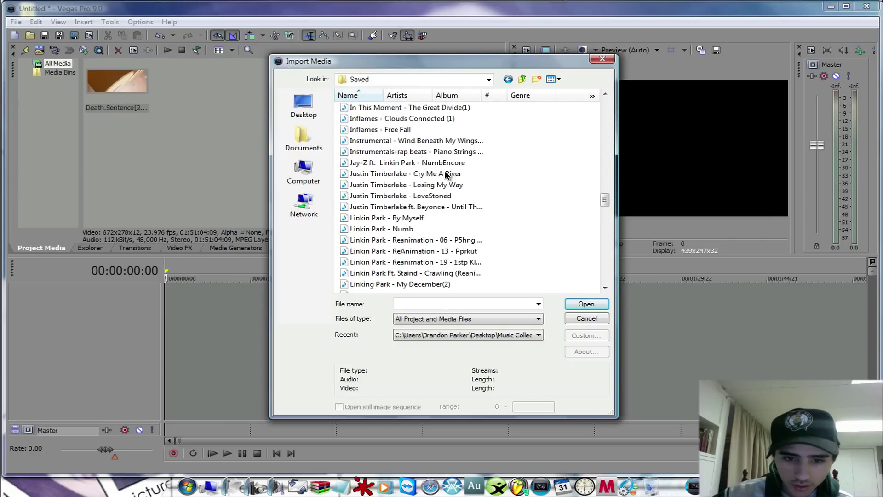
scroll(446, 174, down, 3)
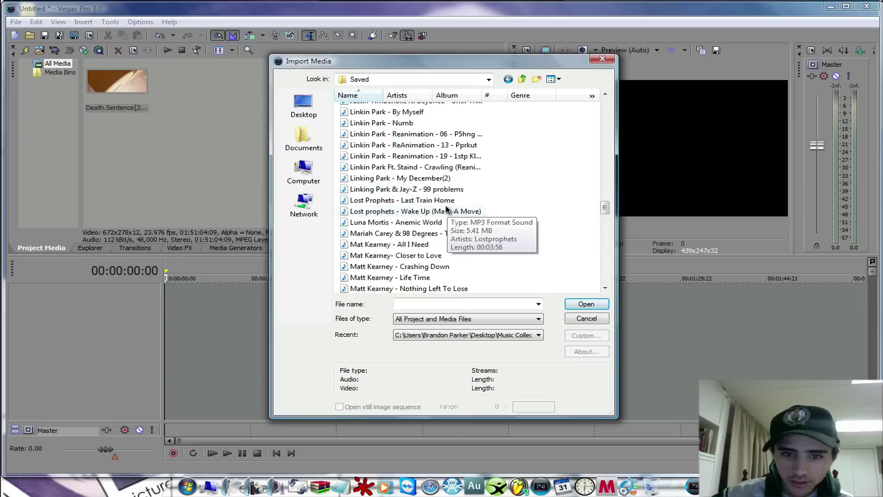
click(420, 148)
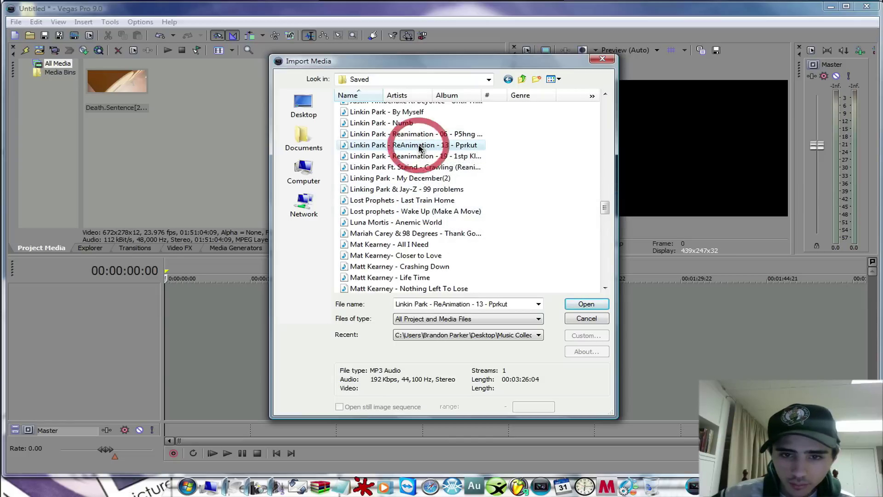
click(589, 303)
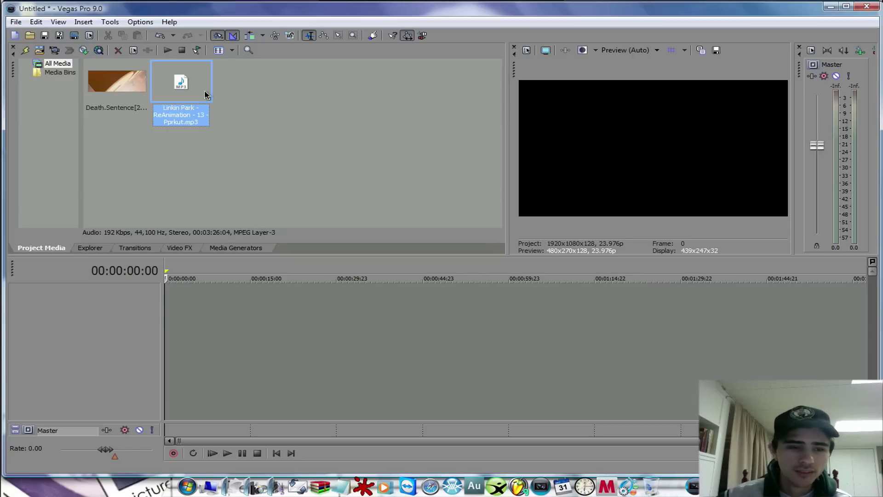
Place the Death.Sentence movie at the timeline start and turn off its Maintain Aspect Ratio.
drag(142, 88, 174, 304)
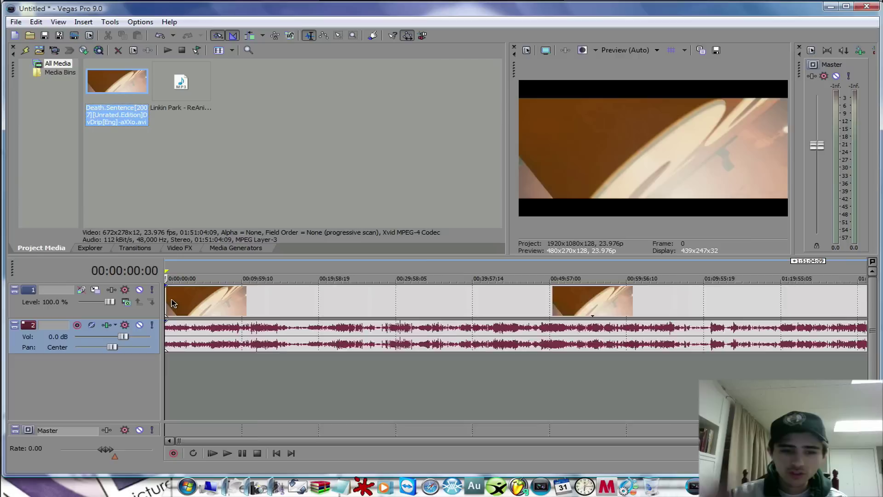
click(234, 317)
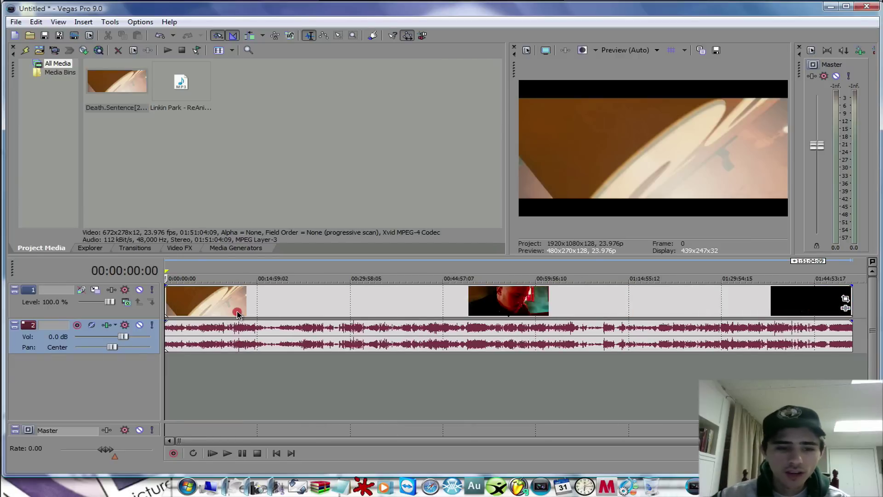
right_click(238, 315)
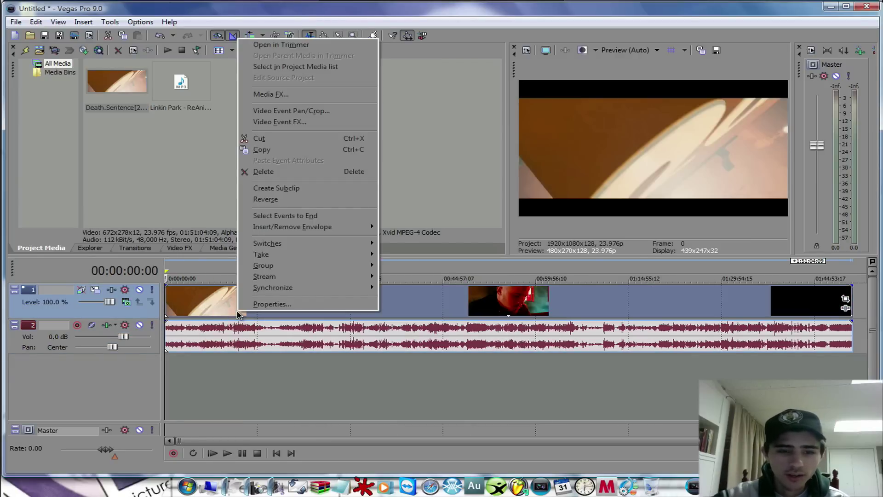
mouse_move(312, 248)
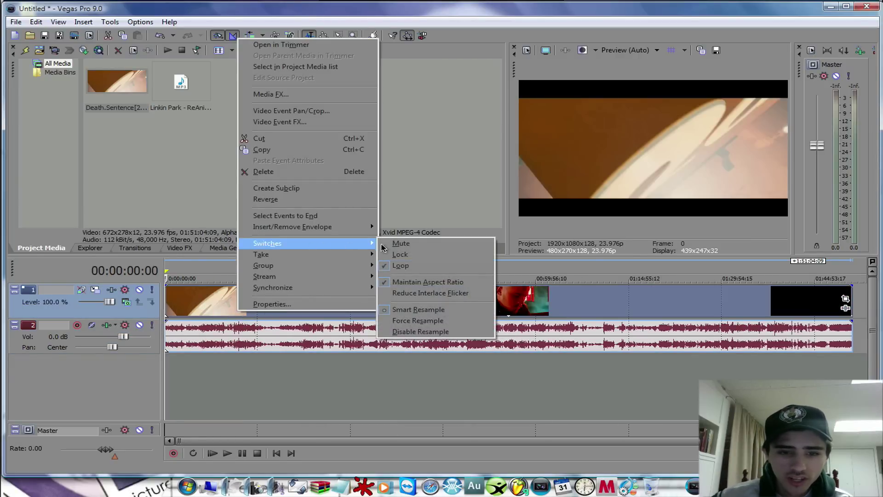
click(424, 281)
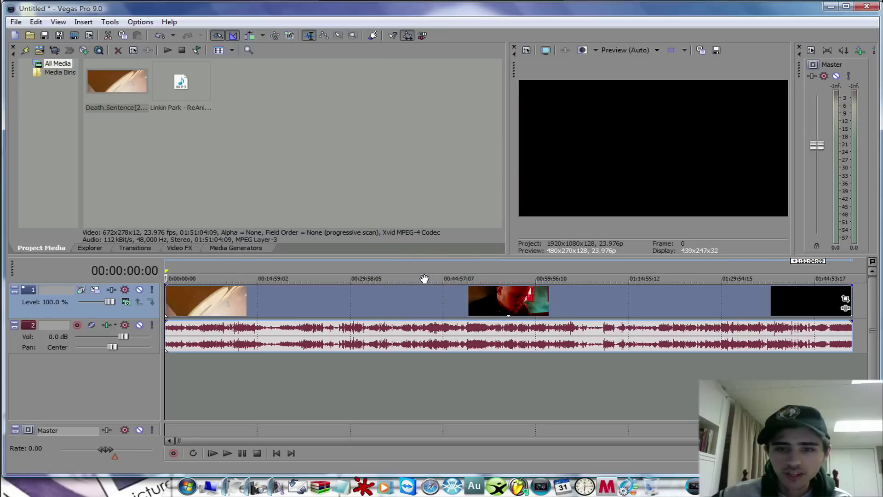
Move the playhead to about 17:31 and bring up the track 1 header's options.
click(296, 300)
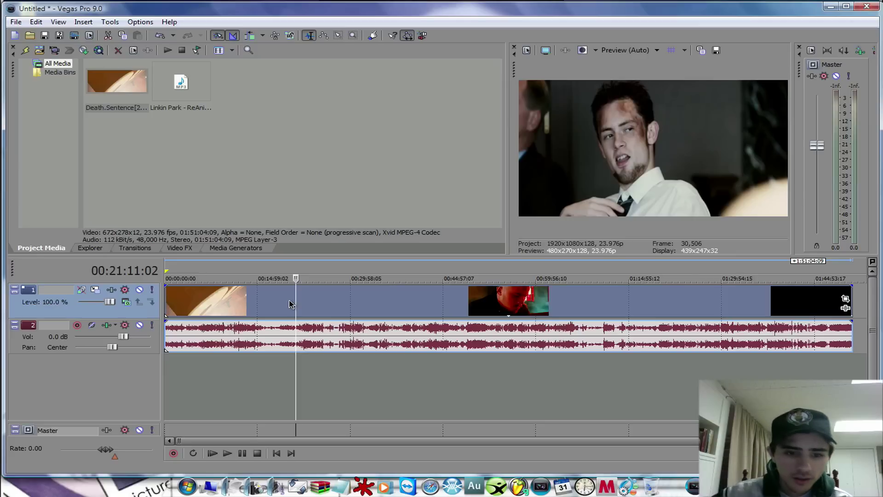
click(274, 298)
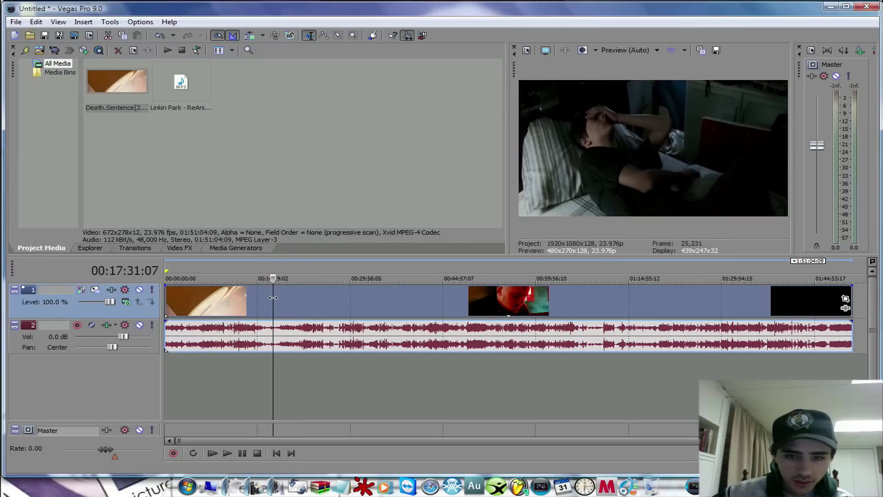
right_click(21, 306)
Insert a new video track above, then enable Mask in the movie clip's Event Pan/Crop and close it.
click(41, 328)
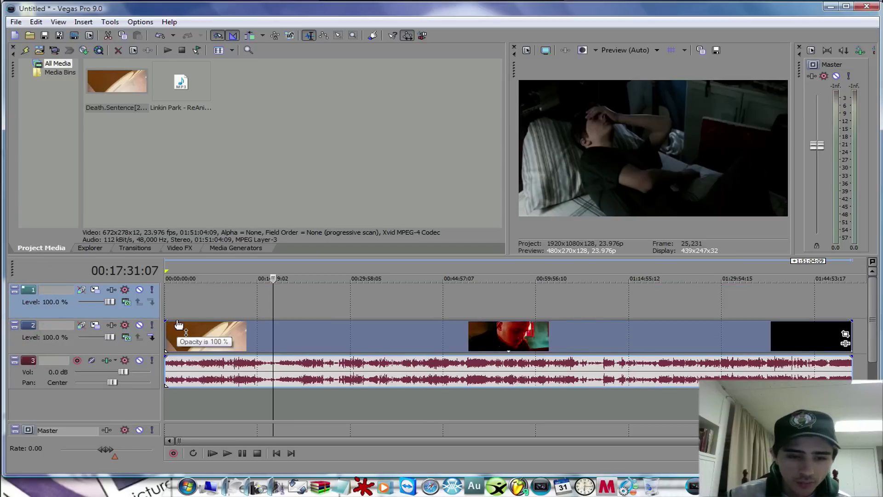
right_click(239, 340)
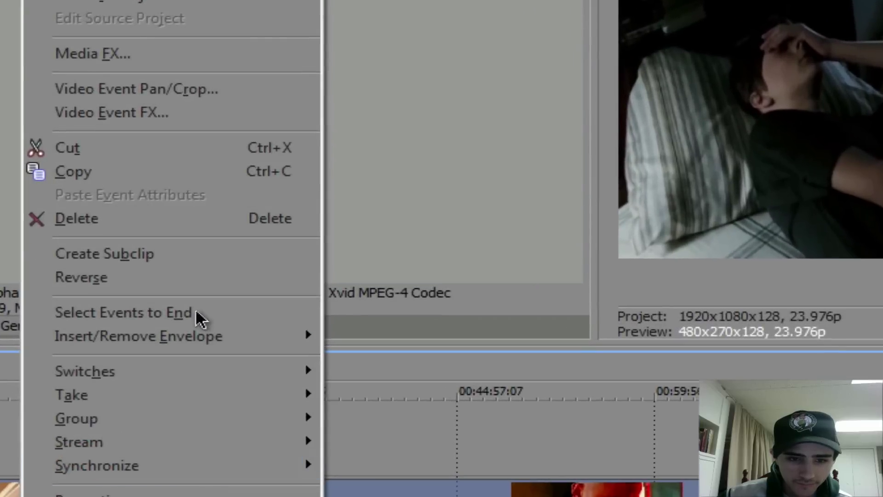
click(170, 92)
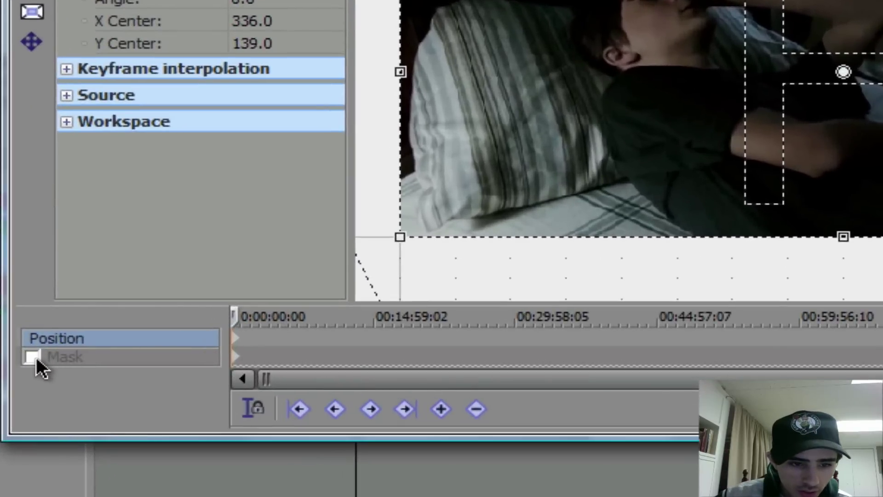
click(37, 357)
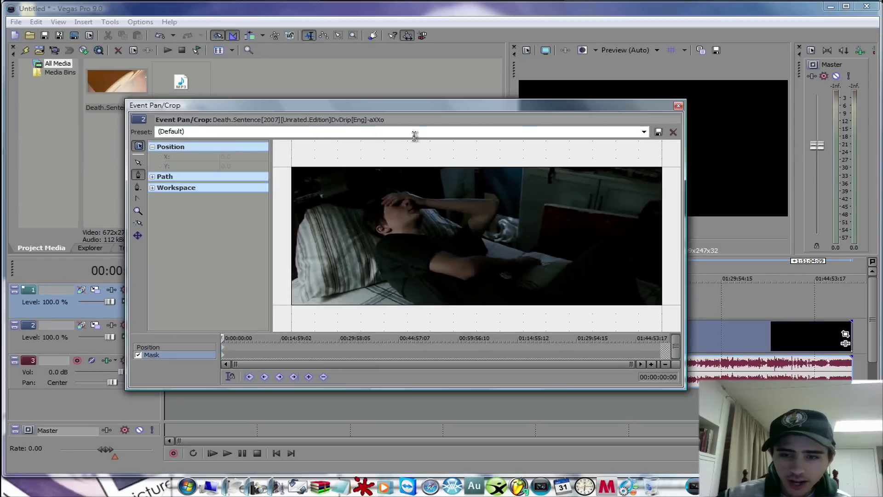
click(678, 106)
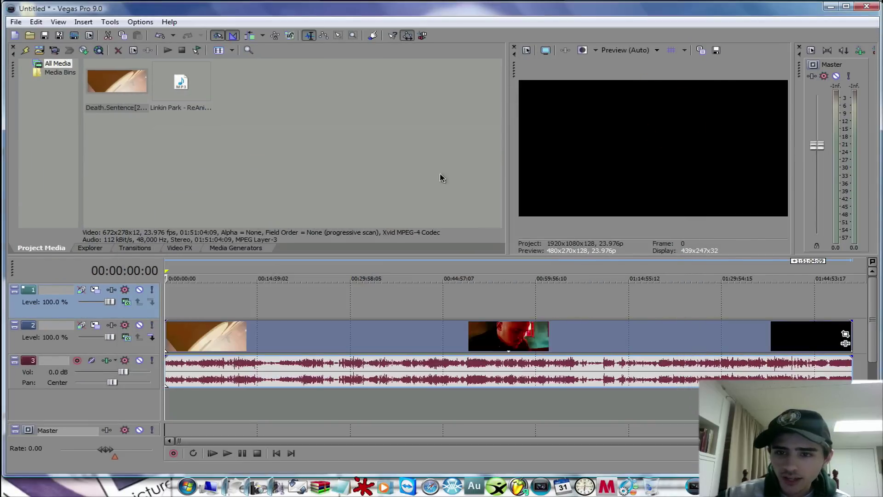
Import Arnold T2 1.jpg from My Book > Pictures > Terminator Photoshop Projects.
click(15, 22)
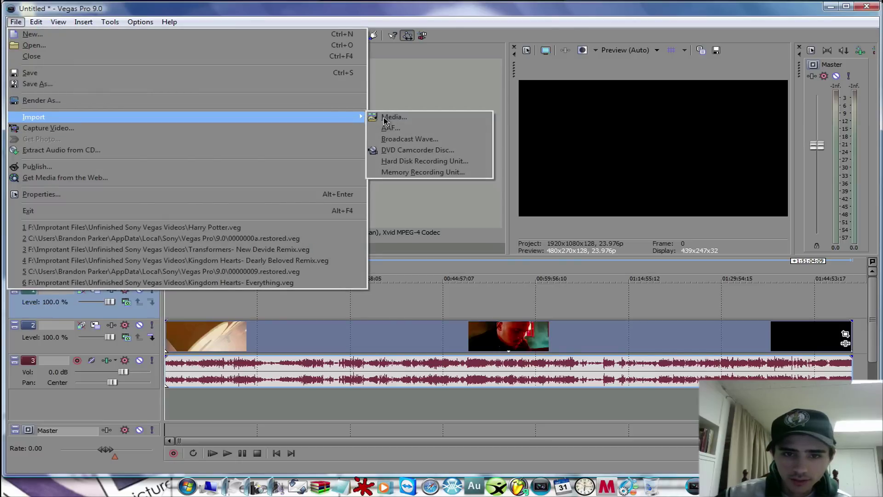
click(388, 120)
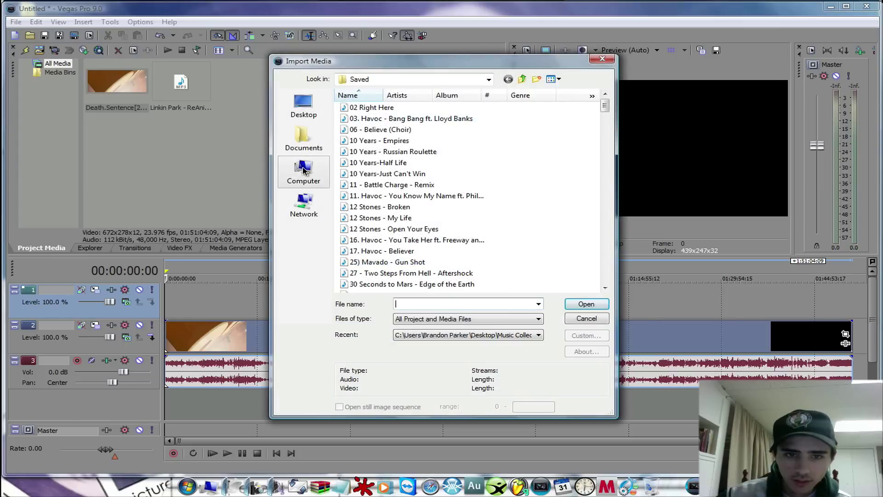
click(303, 170)
double_click(381, 161)
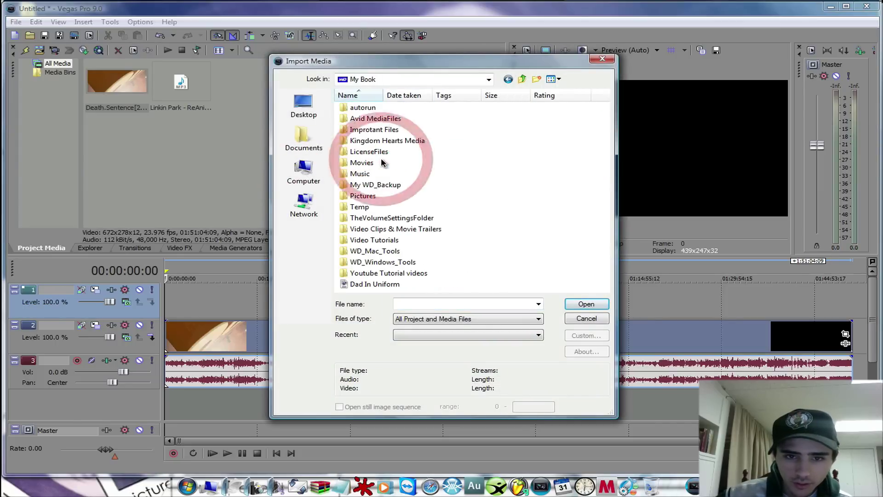
double_click(363, 195)
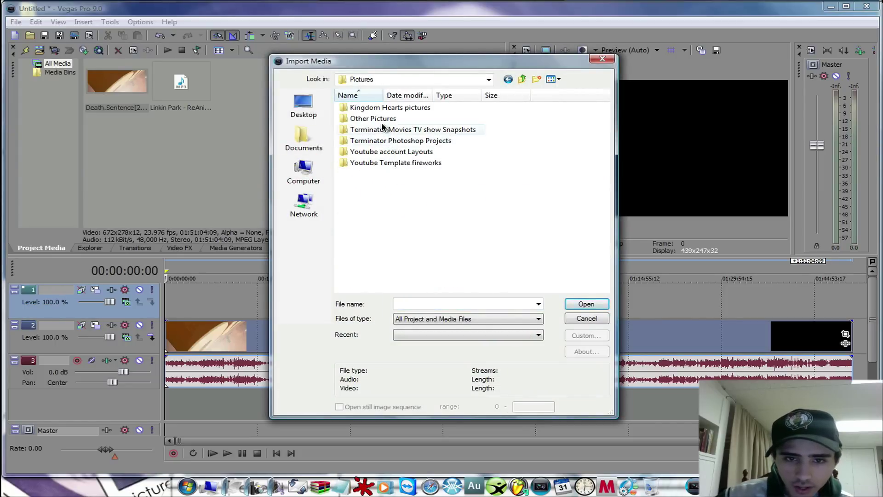
double_click(405, 130)
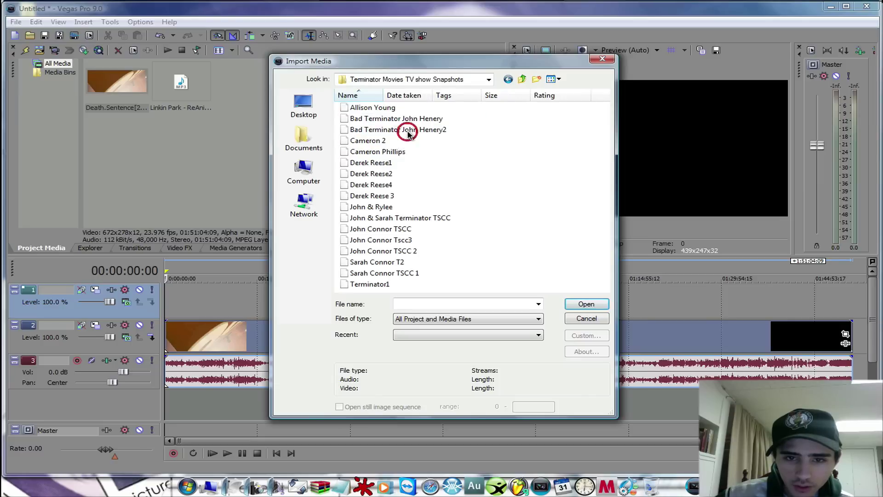
click(522, 78)
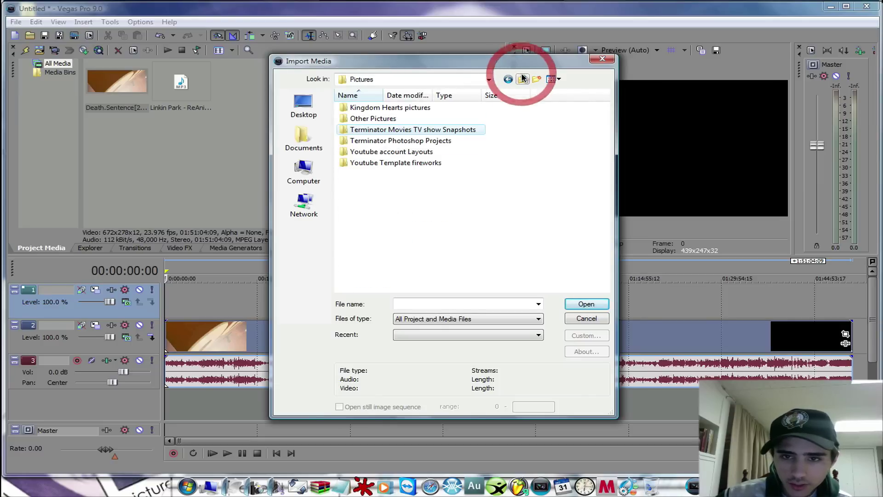
double_click(398, 141)
scroll(404, 148, down, 5)
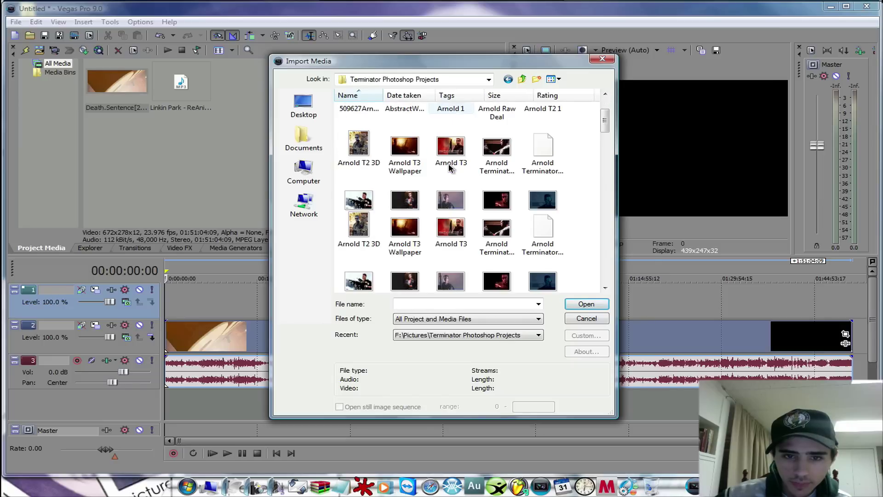
scroll(450, 167, up, 3)
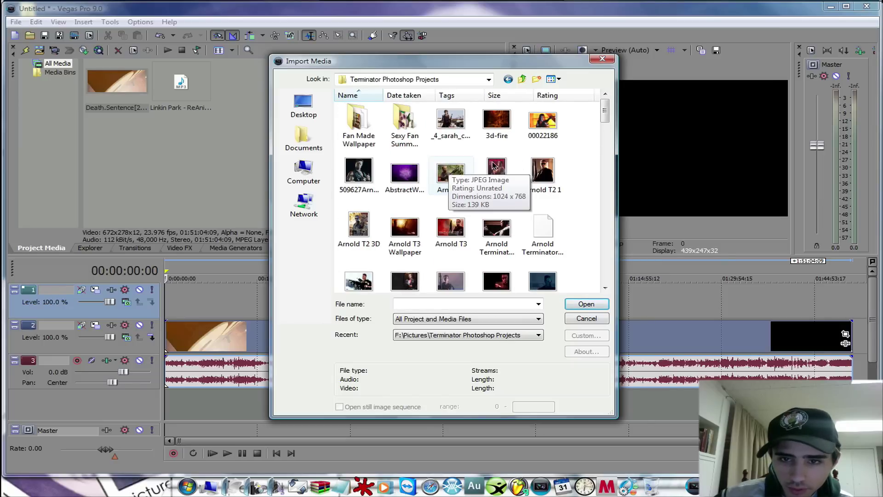
click(542, 171)
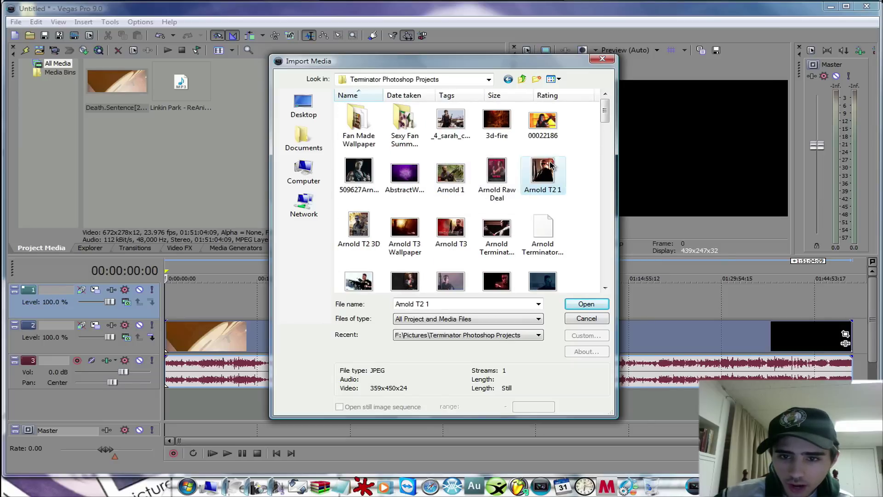
click(581, 304)
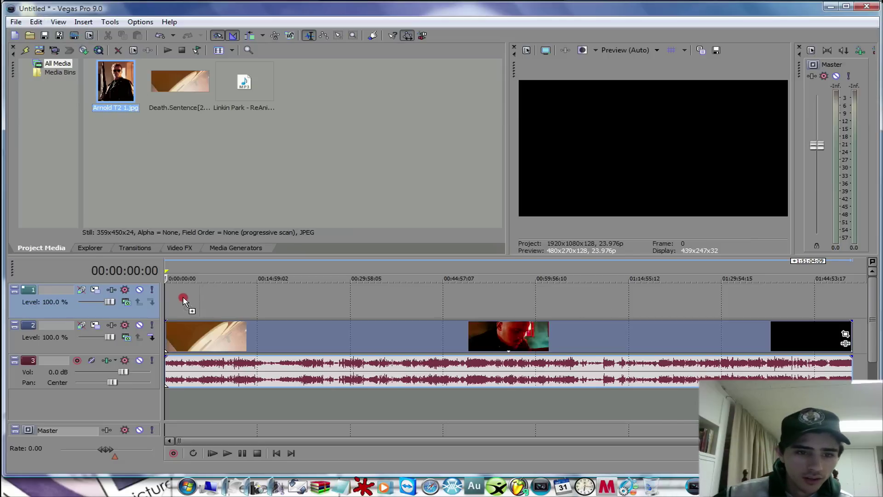
Place Arnold T2 1.jpg at the start of the top track and turn off Maintain Aspect Ratio.
drag(171, 301, 287, 297)
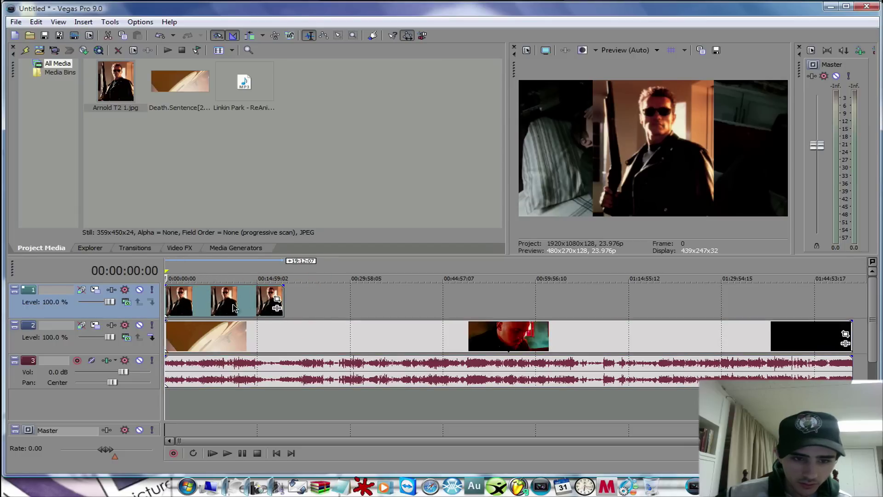
right_click(210, 302)
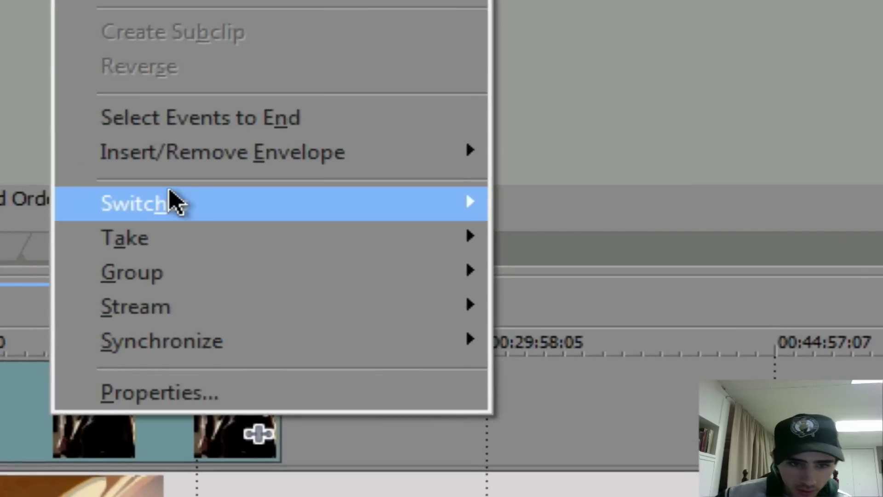
mouse_move(174, 202)
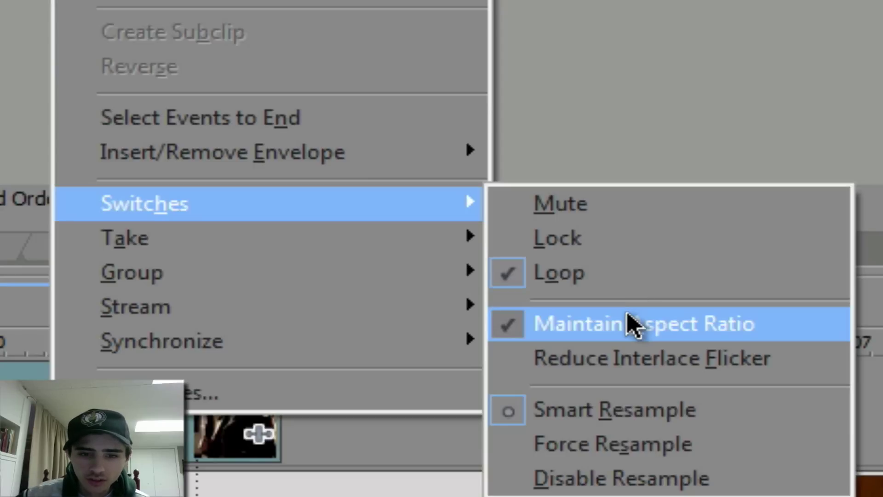
click(632, 325)
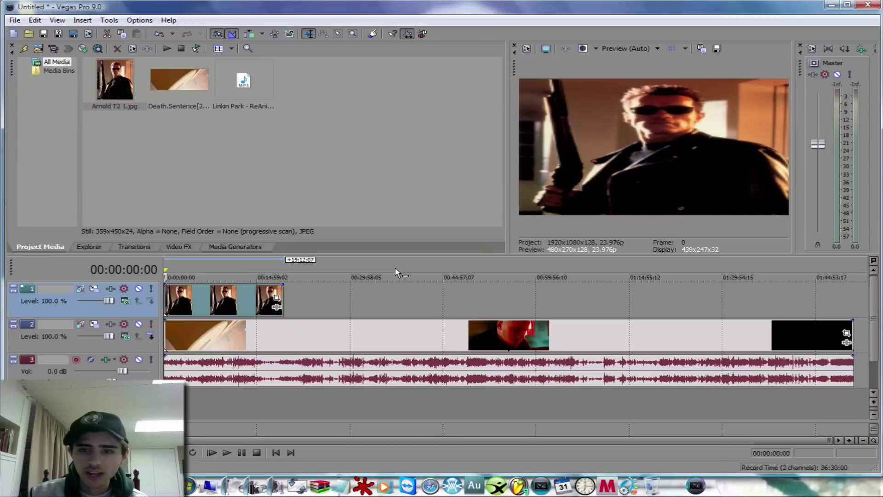
Open the Arnold image's Event Pan/Crop, tick Mask, and select the Anchor Creation pen tool.
click(236, 304)
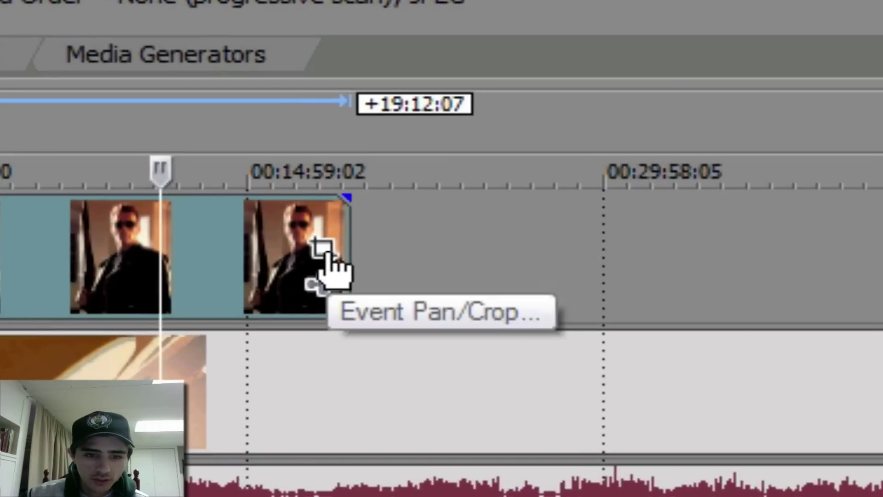
click(327, 252)
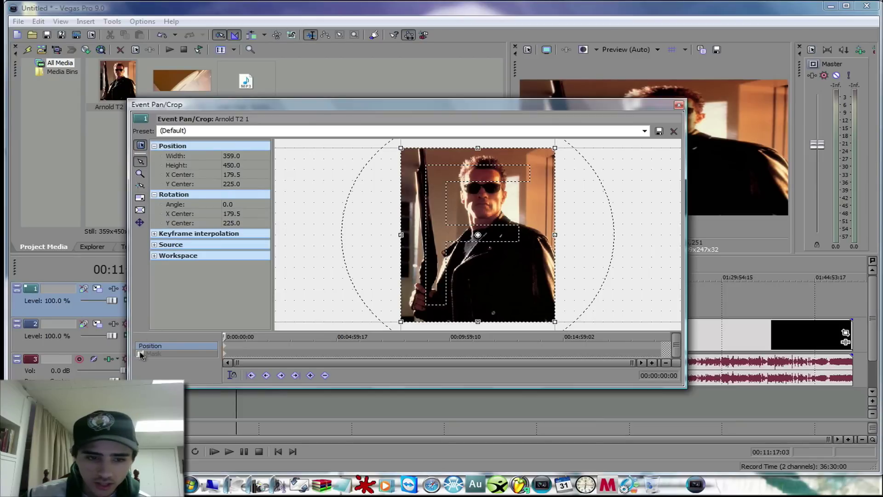
click(140, 354)
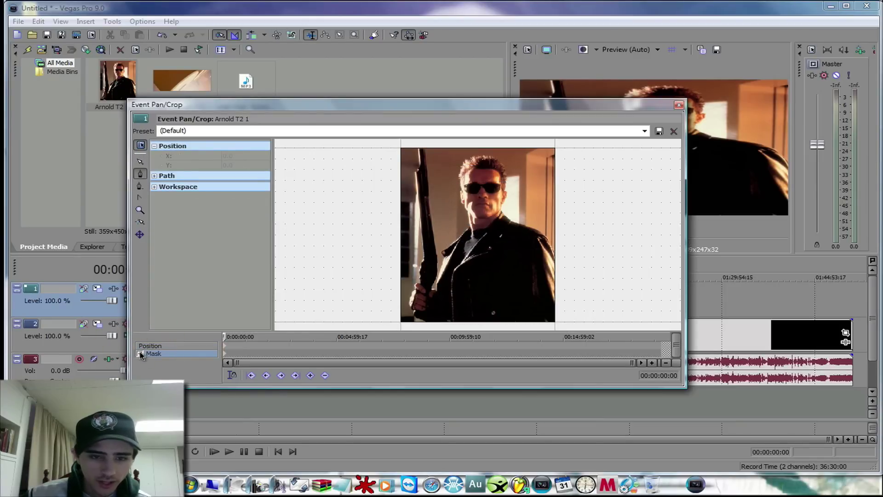
click(140, 176)
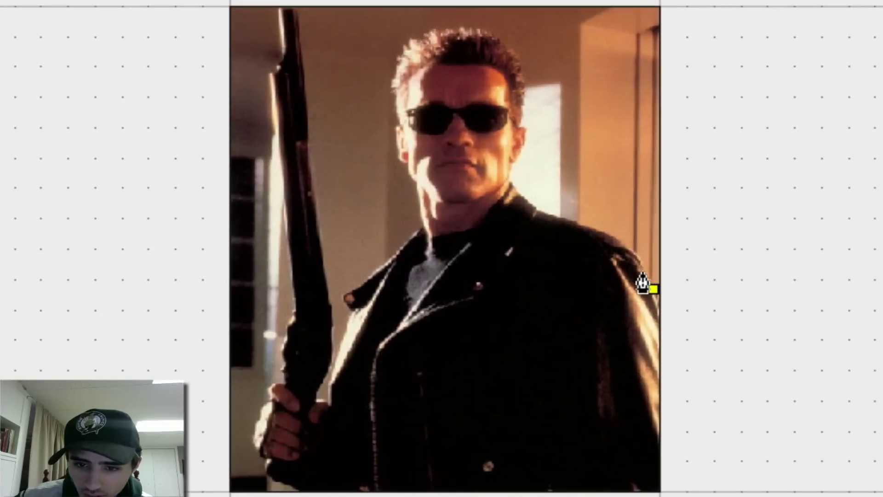
Place mask points from the right shoulder up the neck, over the head and down to the jaw.
click(549, 245)
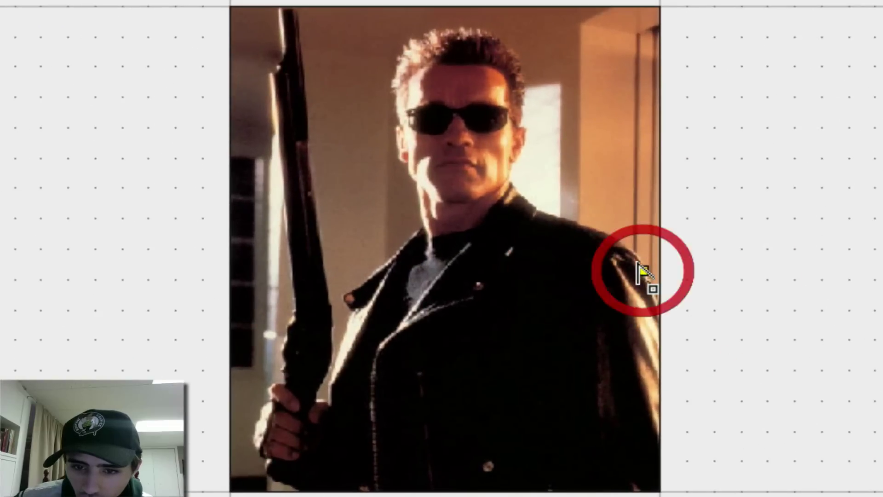
click(628, 250)
click(608, 240)
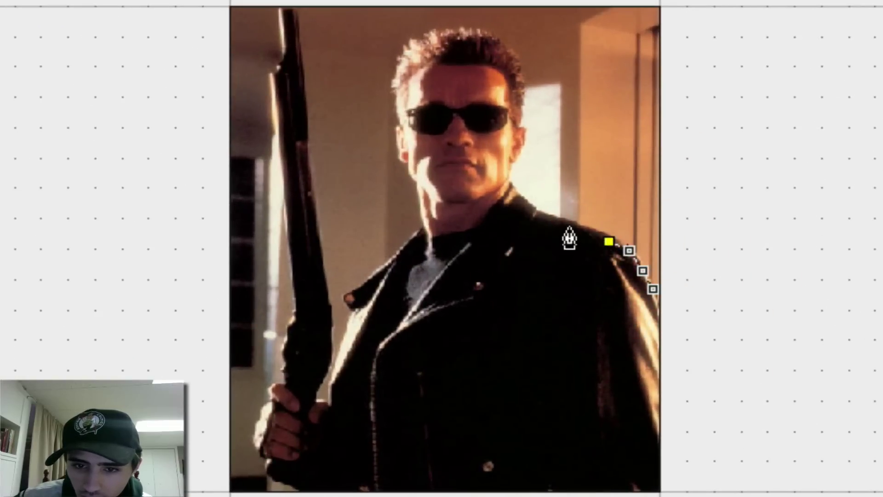
click(568, 220)
click(546, 219)
click(528, 199)
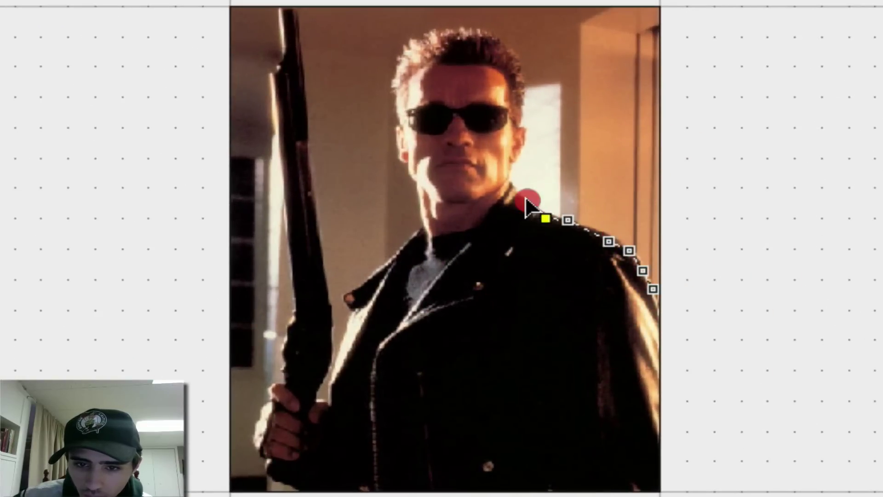
click(512, 184)
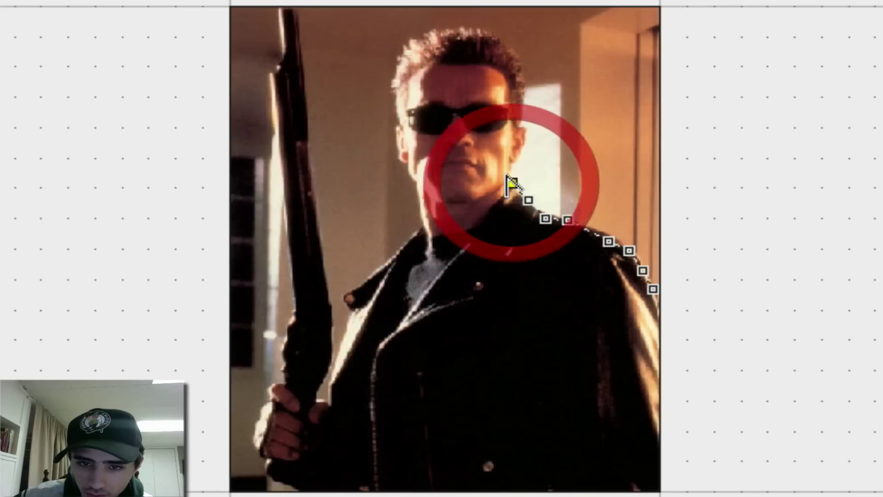
click(507, 166)
click(516, 149)
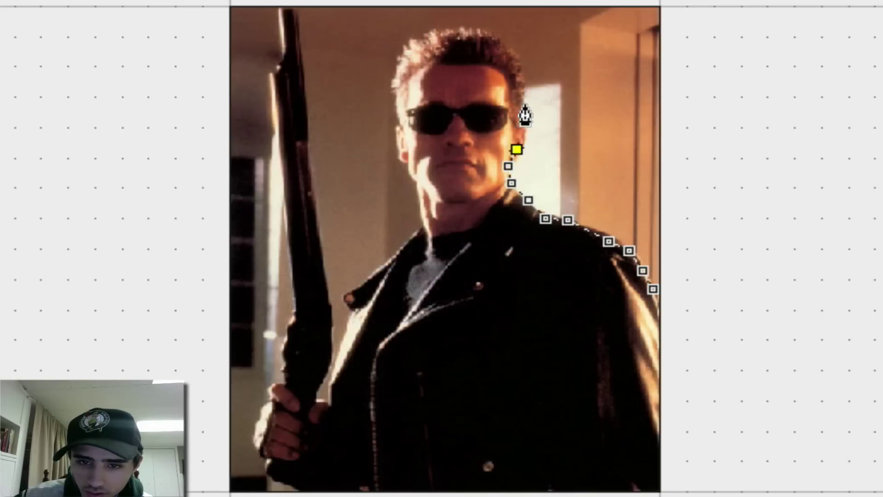
click(523, 107)
click(515, 76)
click(511, 57)
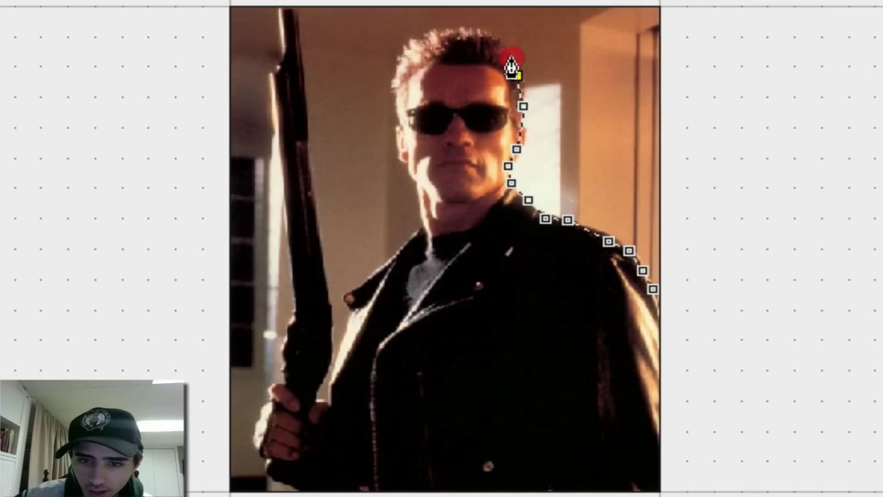
click(494, 44)
click(470, 37)
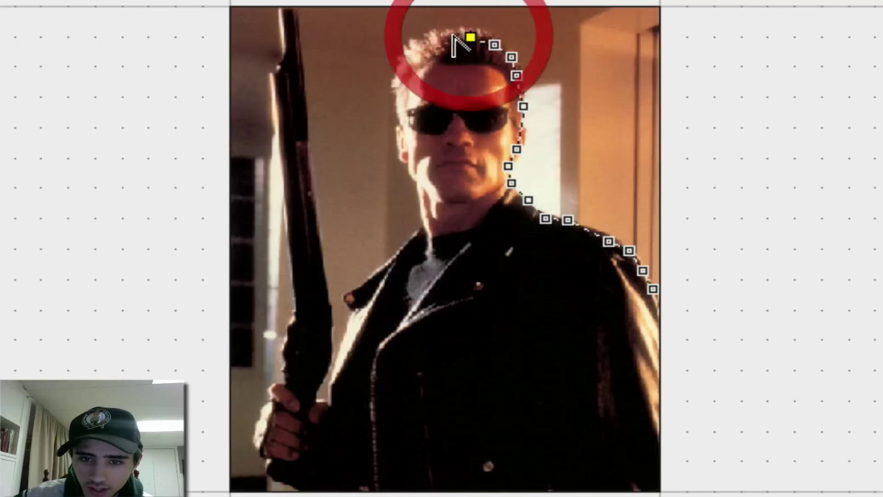
click(442, 36)
click(414, 52)
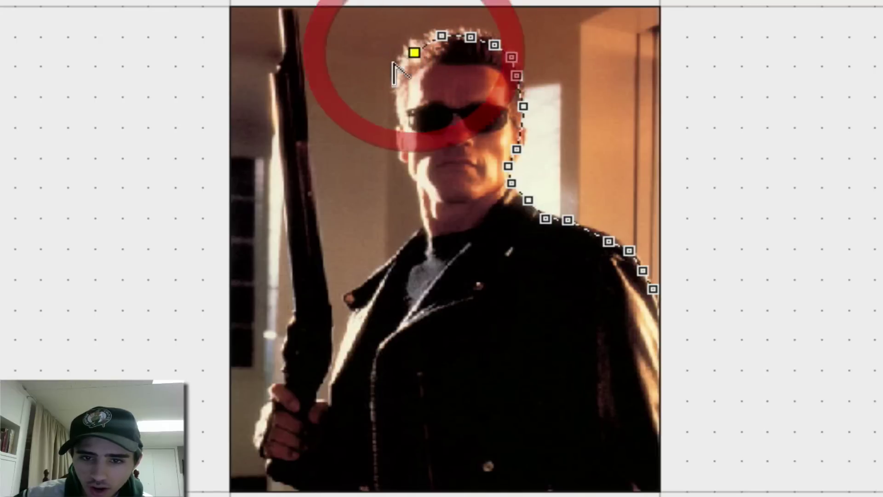
click(399, 82)
click(399, 112)
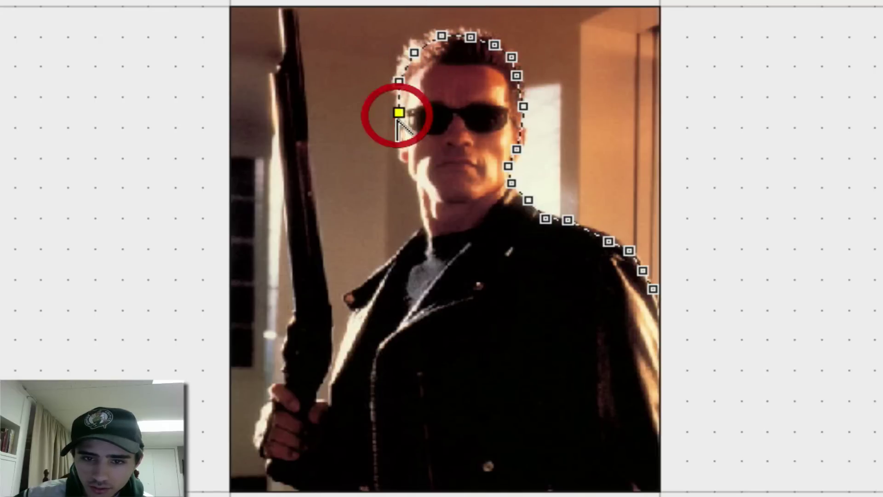
click(401, 147)
click(414, 182)
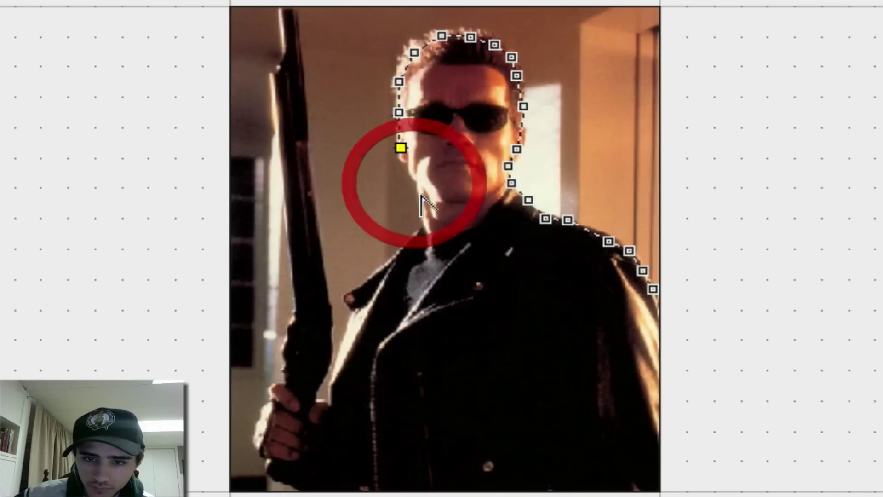
click(422, 203)
click(417, 231)
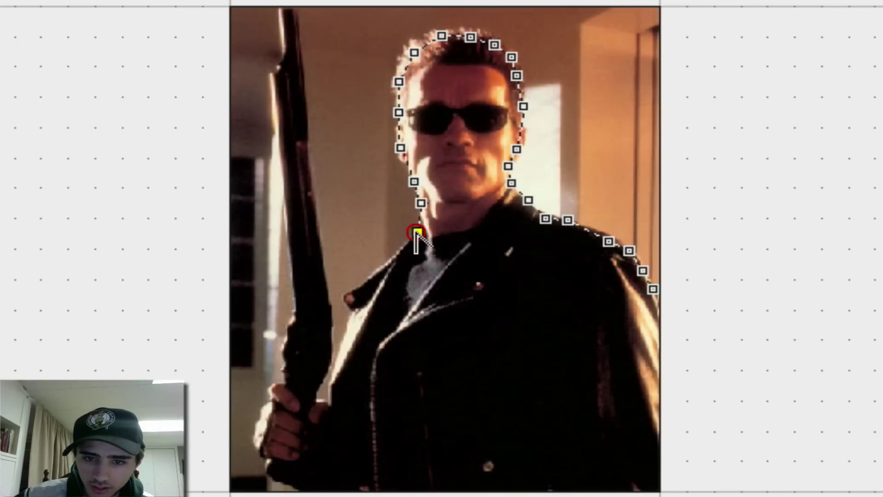
Continue the mask down the collar, up the shotgun, around its tip and down its left edge.
click(390, 260)
click(366, 285)
click(357, 298)
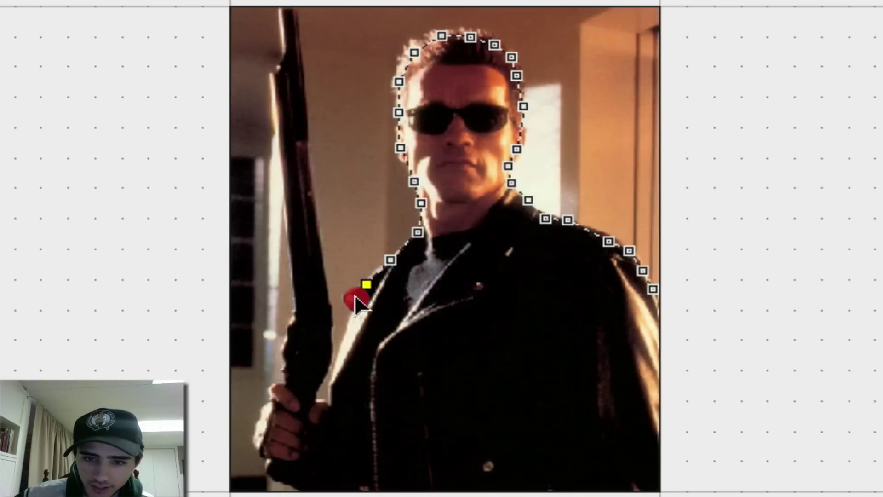
click(339, 304)
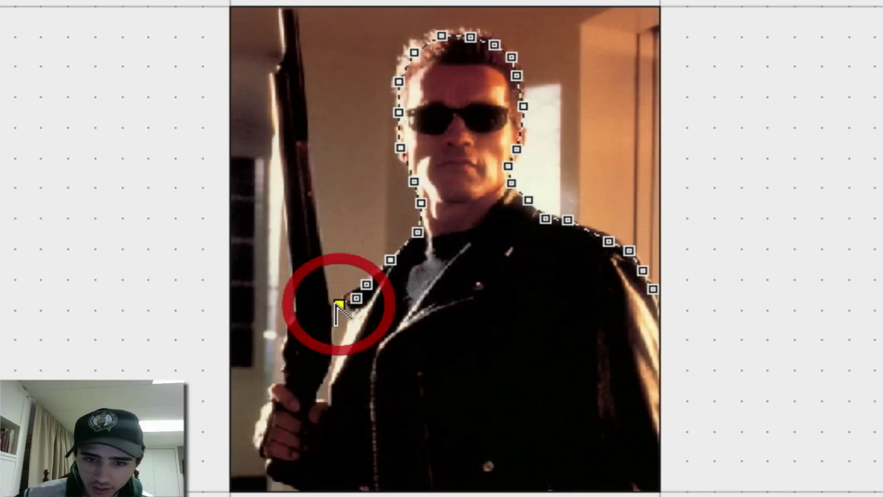
click(322, 252)
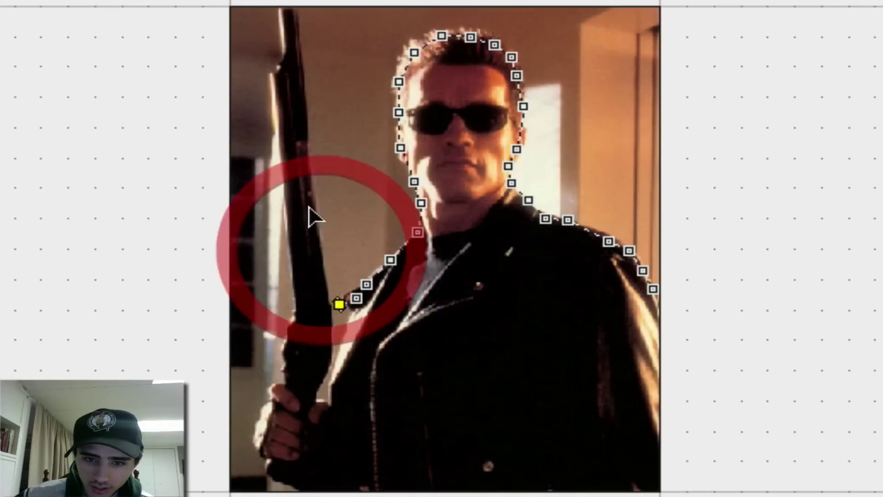
click(310, 174)
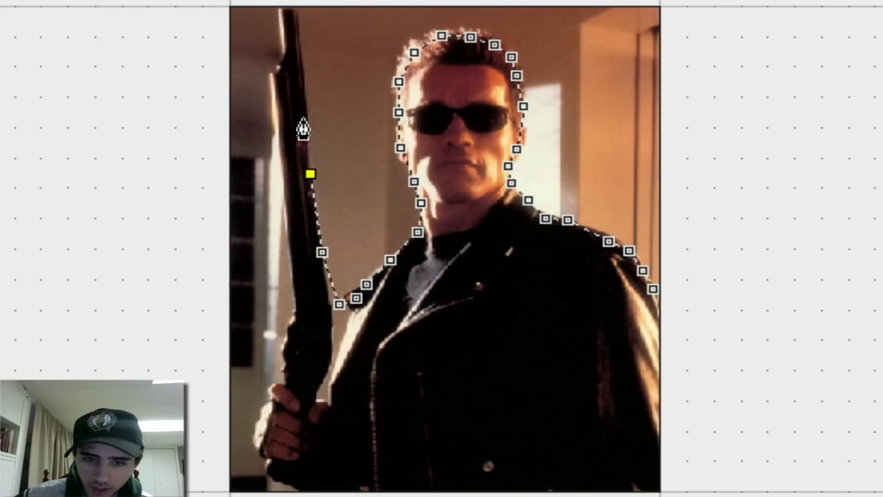
click(307, 111)
click(298, 54)
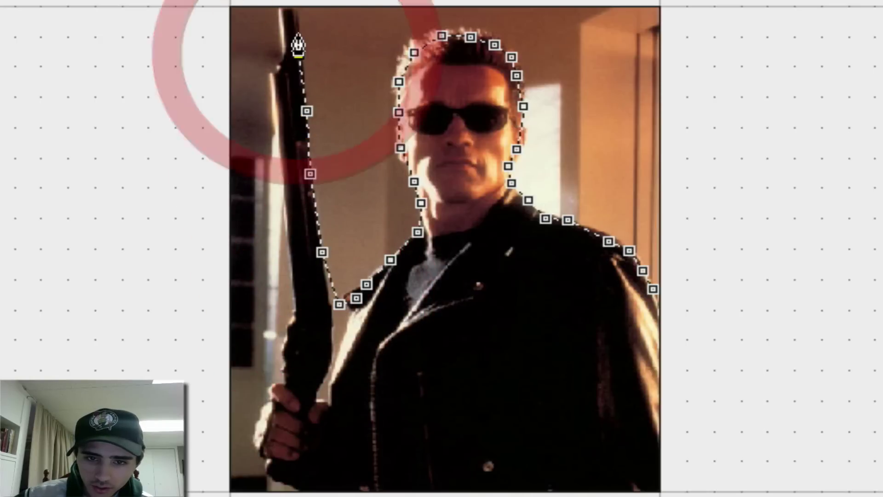
click(299, 26)
click(292, 7)
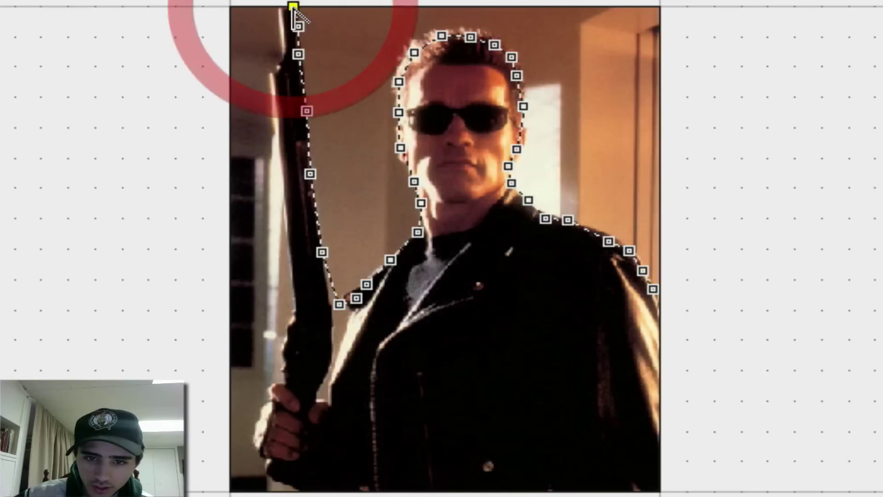
click(276, 8)
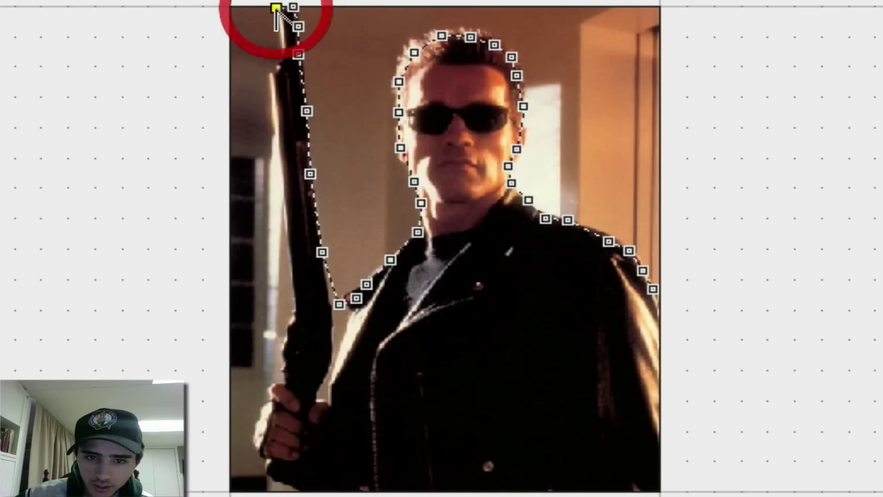
click(276, 31)
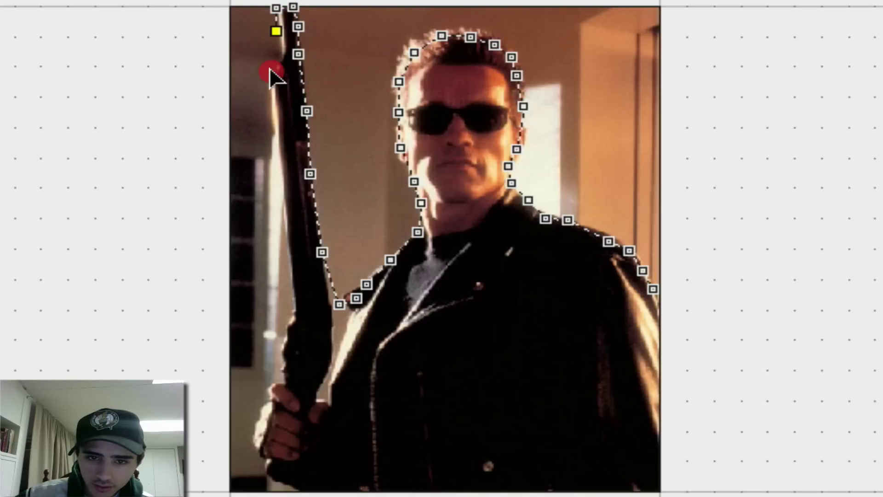
click(272, 69)
click(274, 107)
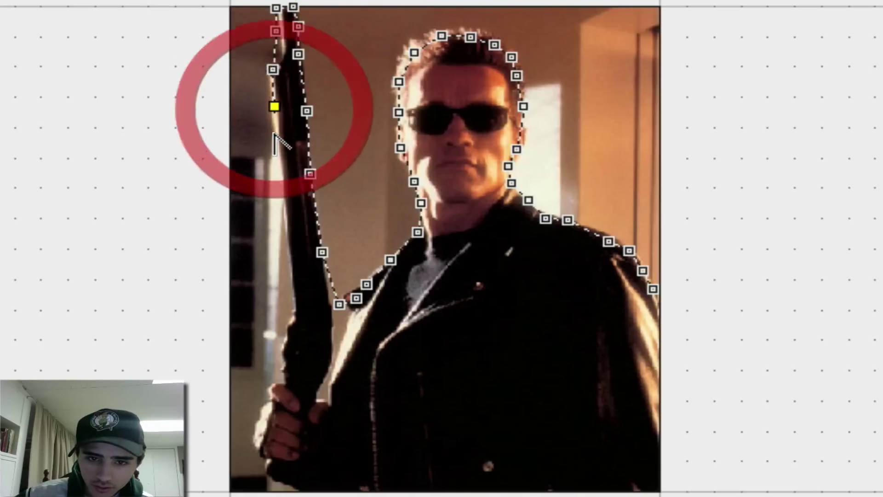
click(279, 166)
click(285, 211)
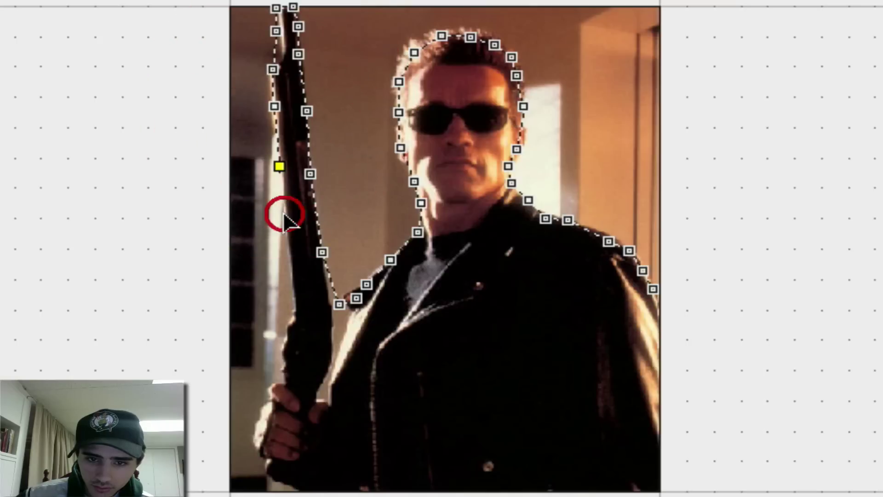
click(287, 261)
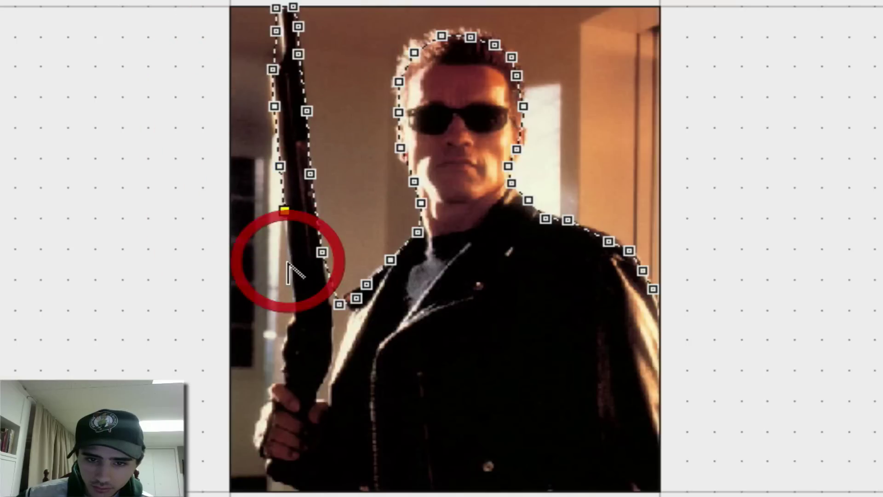
Trace the mask around the hand, along the bottom edge, up the right side, closing at the first point.
click(300, 307)
click(290, 325)
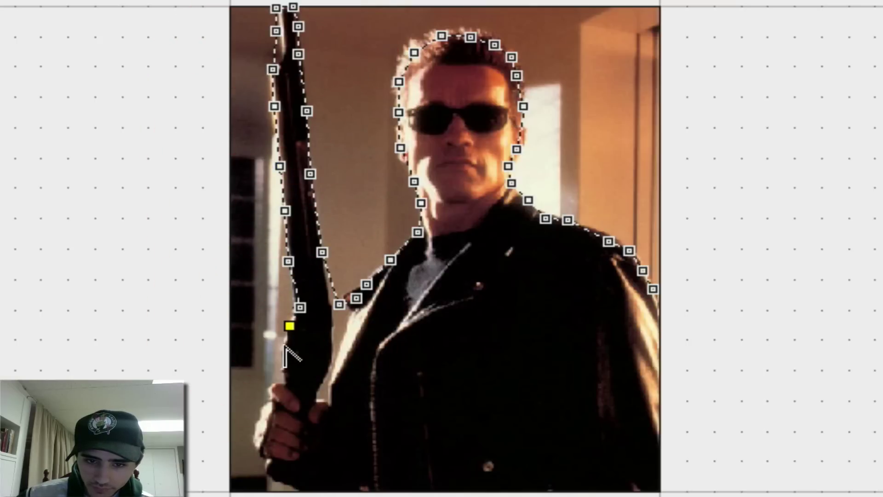
click(285, 347)
click(286, 376)
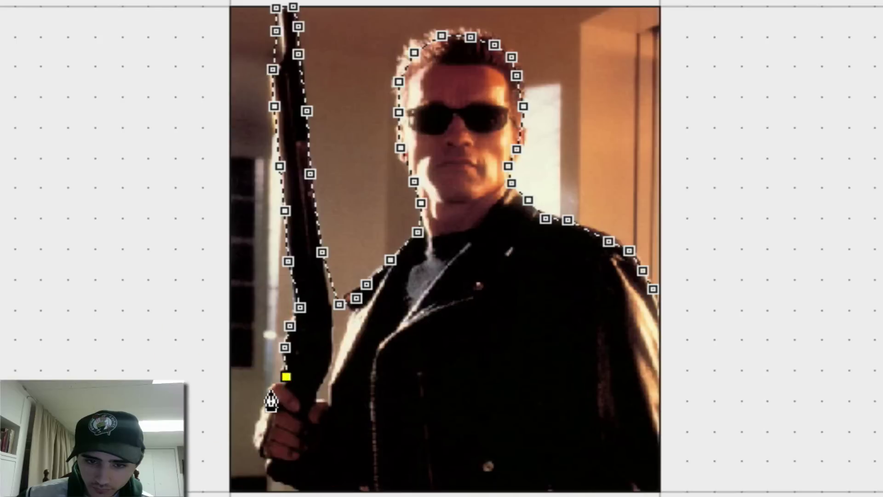
click(273, 396)
click(267, 426)
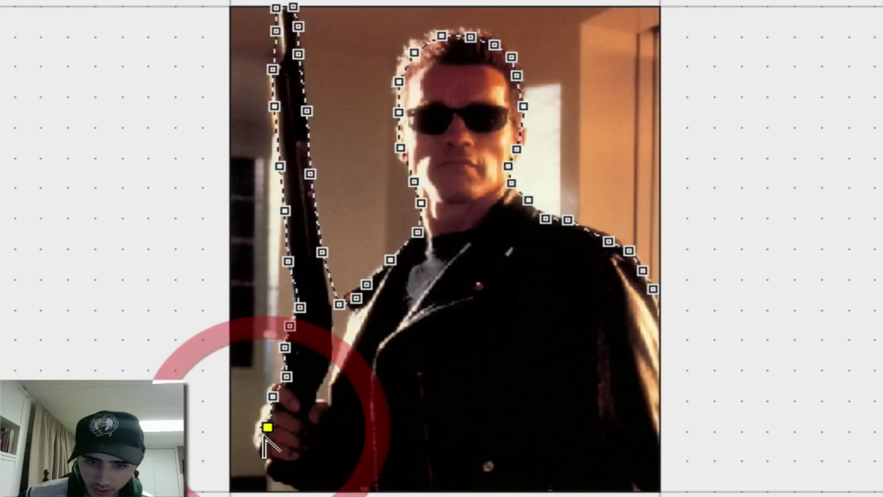
click(260, 450)
click(269, 472)
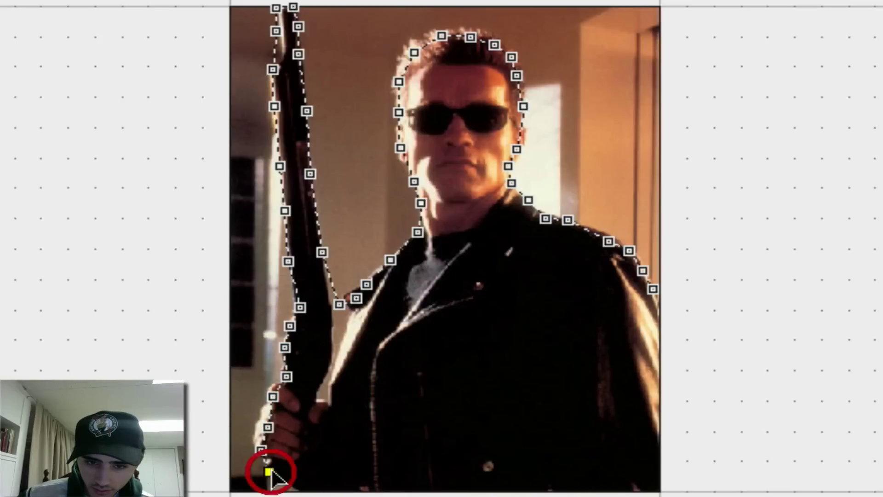
click(293, 476)
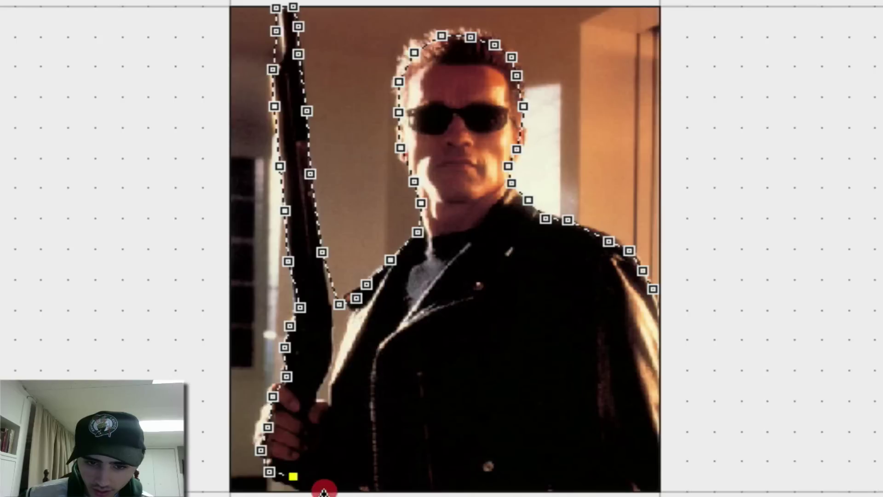
click(323, 490)
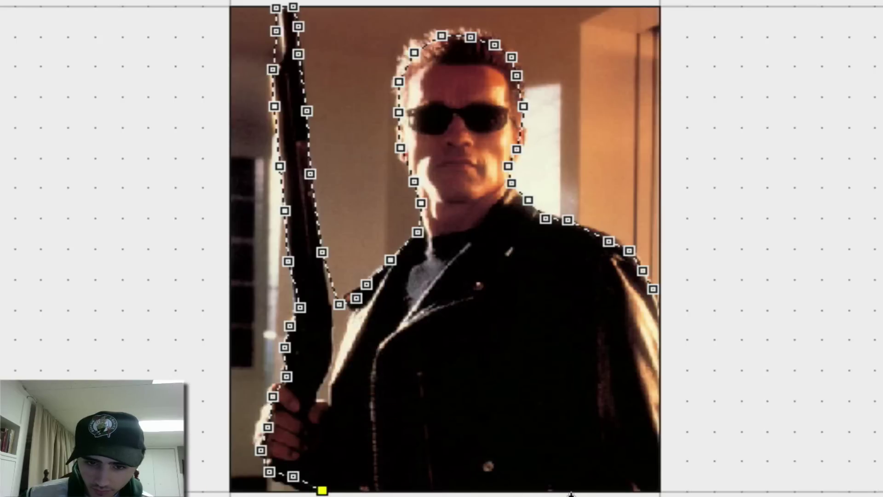
click(661, 494)
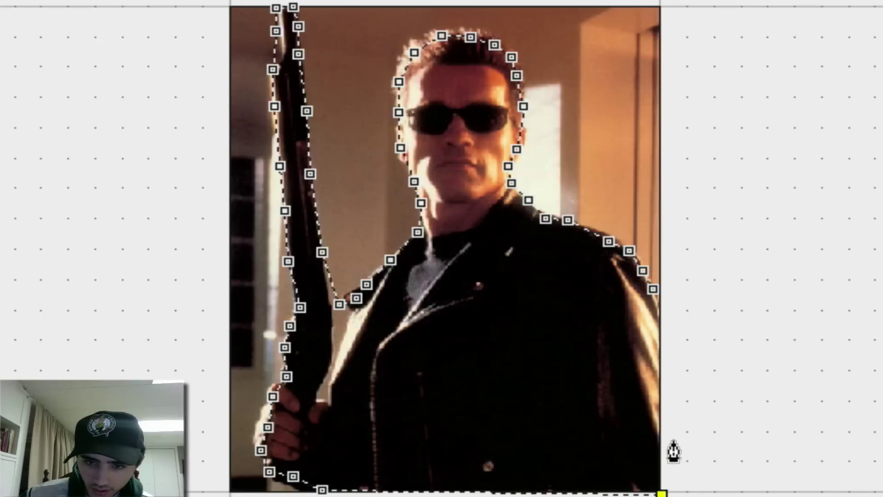
click(679, 378)
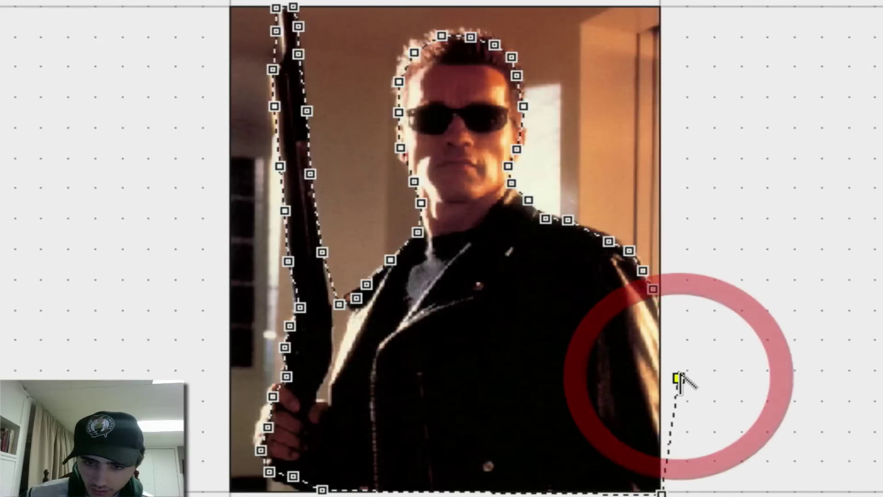
click(659, 302)
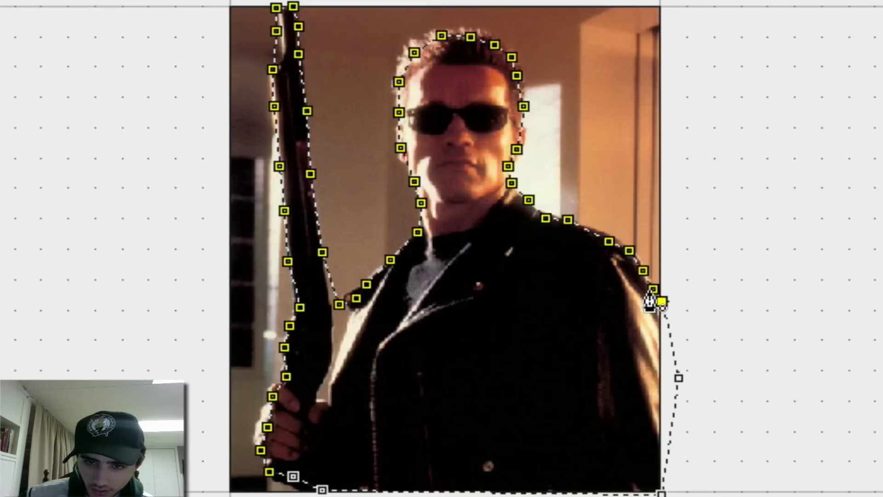
click(653, 289)
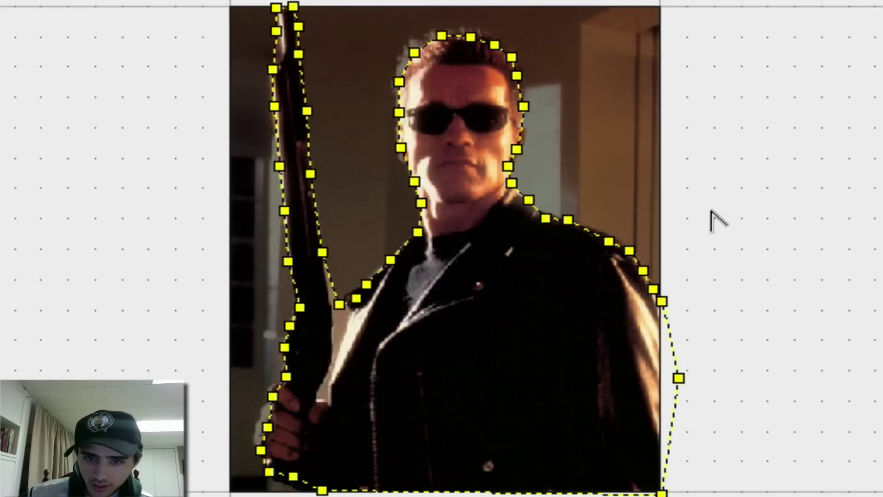
Deselect the mask points and move the Pan/Crop window lower.
click(759, 21)
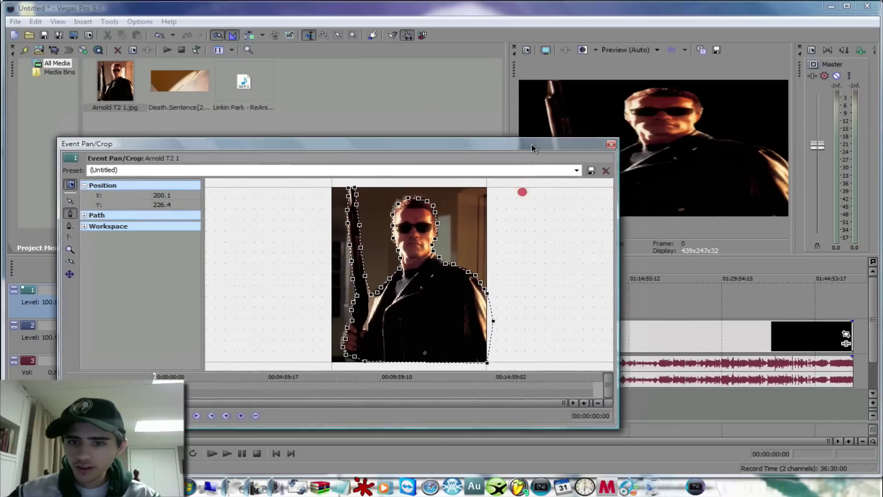
drag(531, 147, 646, 183)
click(631, 262)
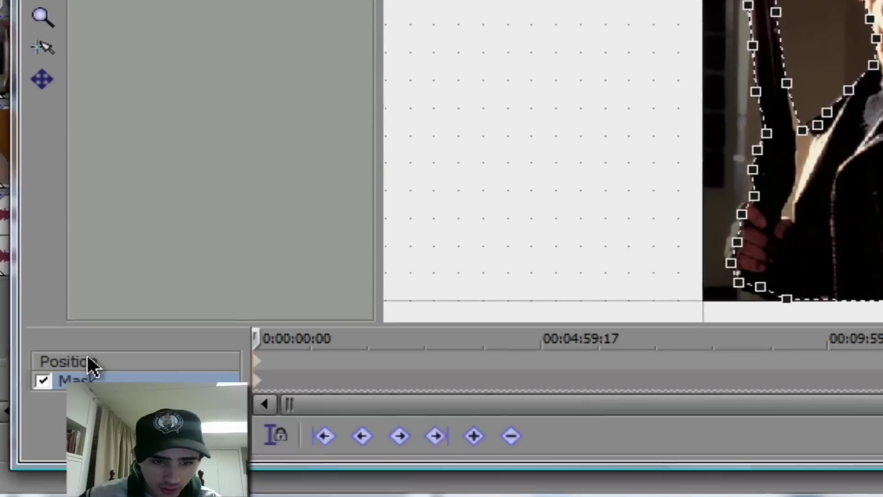
Enlarge the crop frame by its corner and left edge so Arnold shrinks and shifts right, then close Pan/Crop.
click(202, 420)
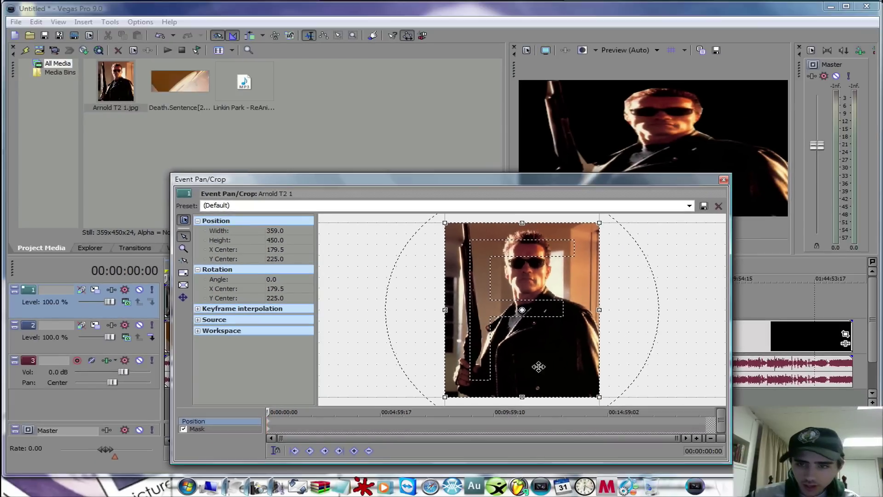
scroll(532, 340, down, 5)
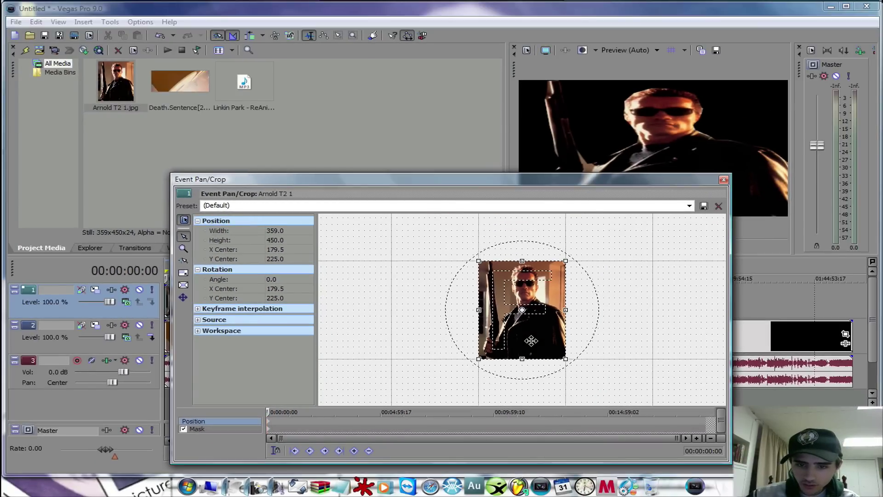
drag(486, 266, 458, 234)
drag(461, 294, 376, 282)
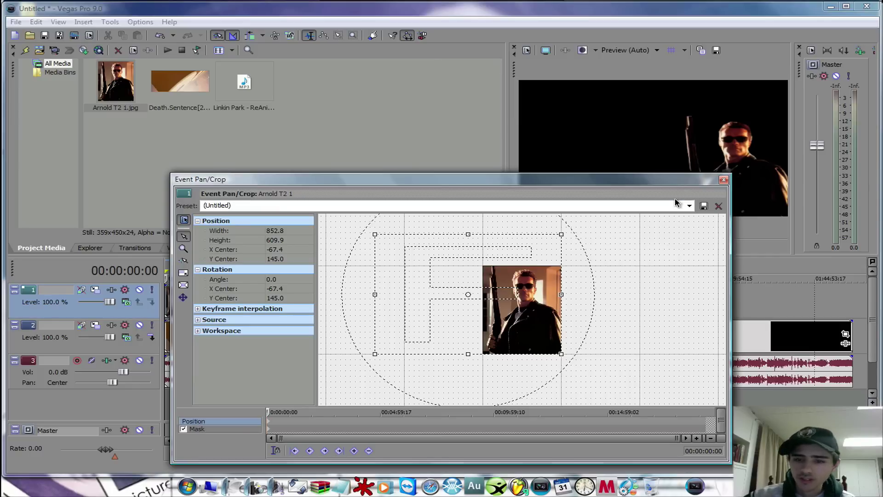
click(723, 181)
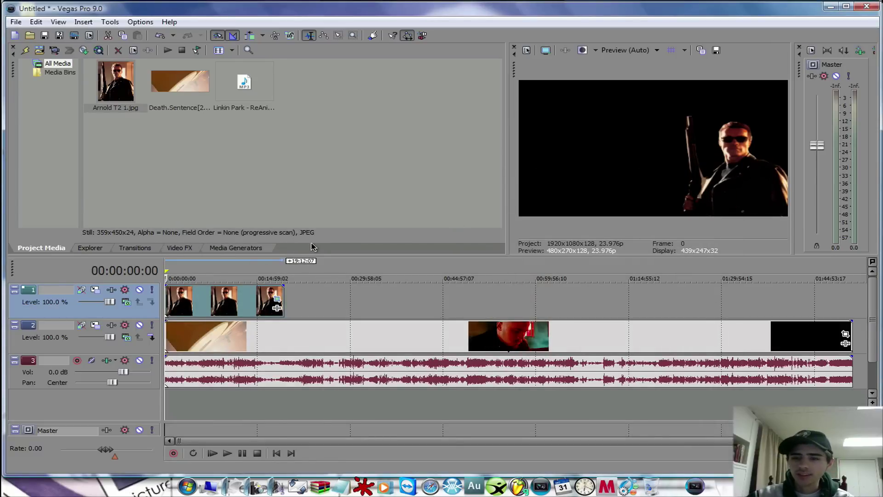
Step the playhead through 00:08:48:15 and 00:12:58:02 to 00:19:17:07 on the office scene.
click(220, 308)
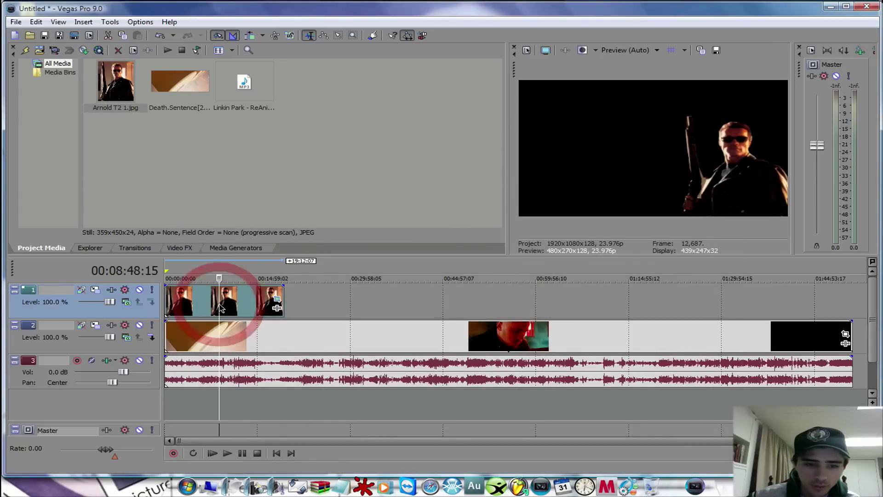
click(245, 305)
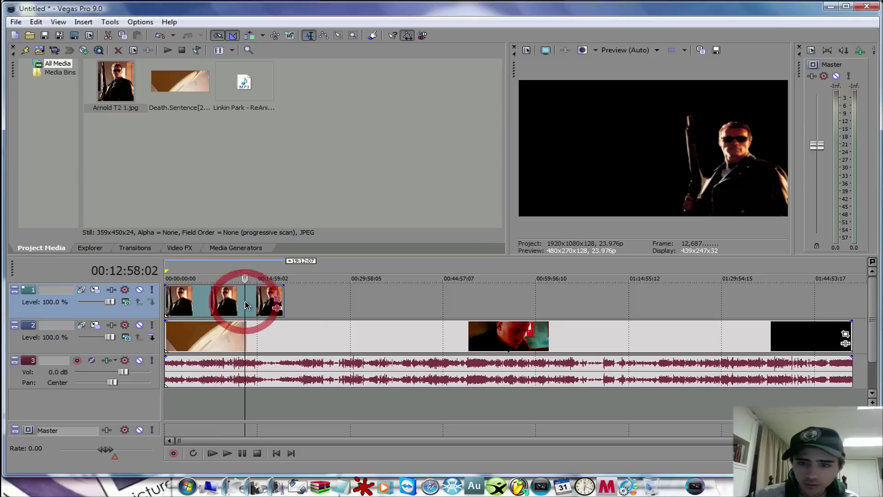
click(284, 339)
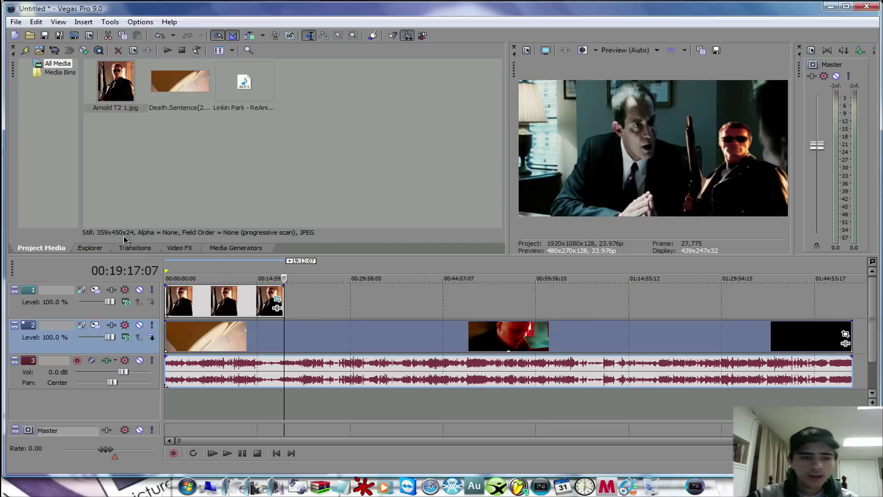
Browse the Transitions list, then bring up Video FX showing the Add Noise presets.
click(131, 249)
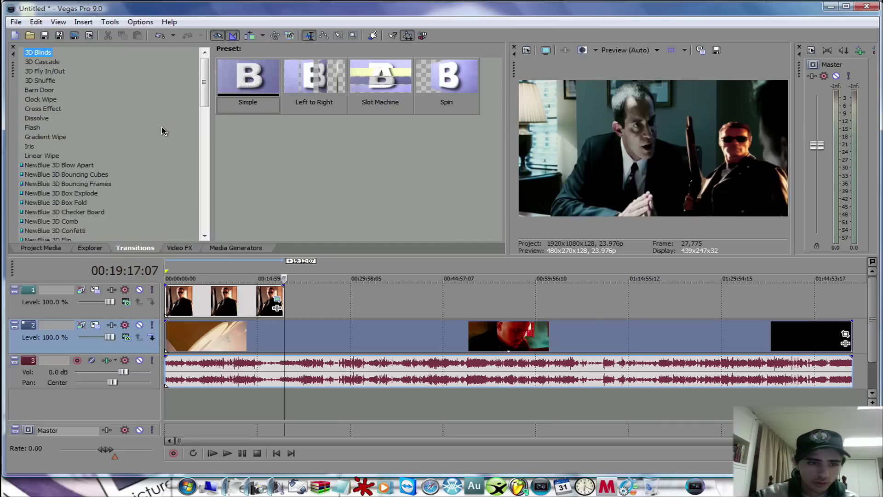
drag(206, 91, 201, 161)
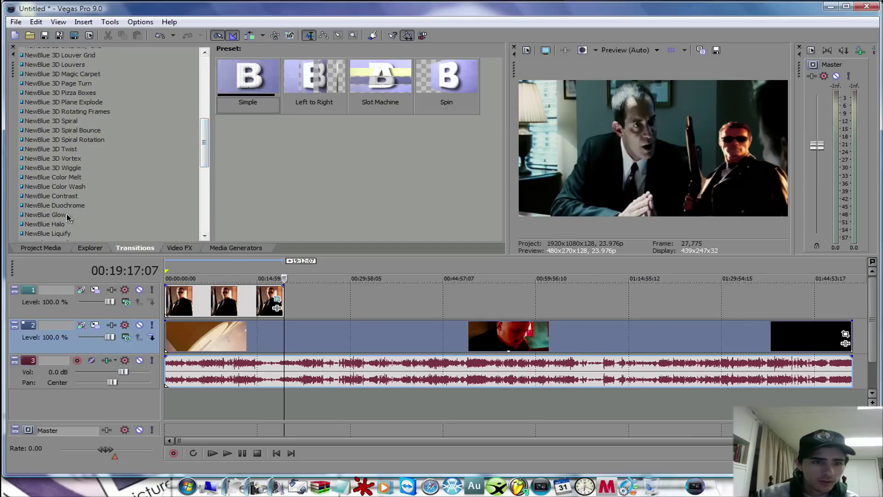
drag(203, 133, 203, 138)
click(182, 247)
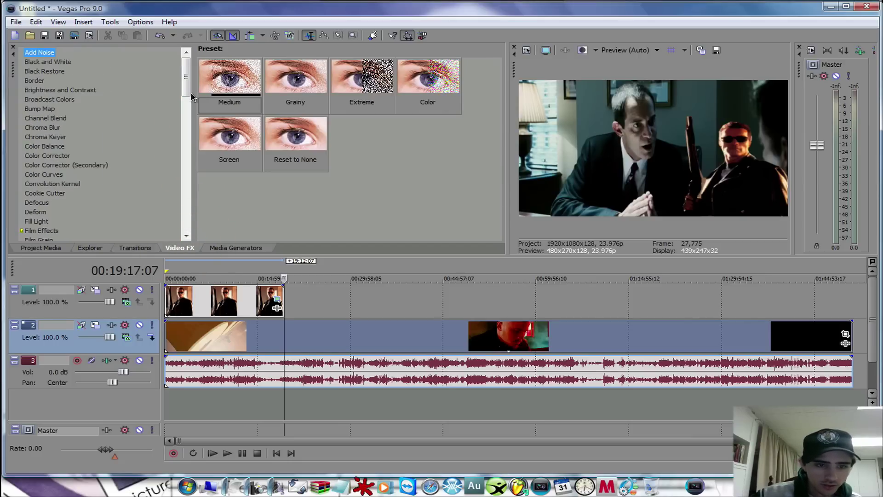
drag(188, 94, 185, 146)
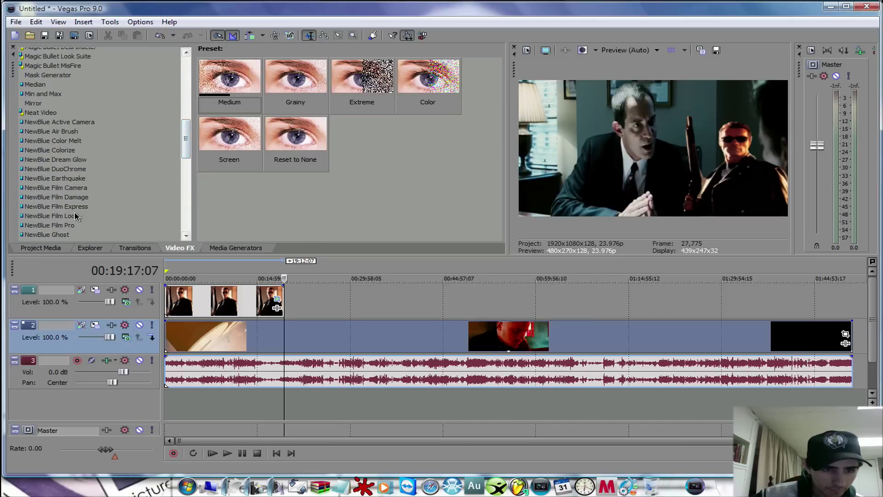
Apply the NewBlue Film Pro Blue preset to the Arnold clip on track 1.
click(71, 227)
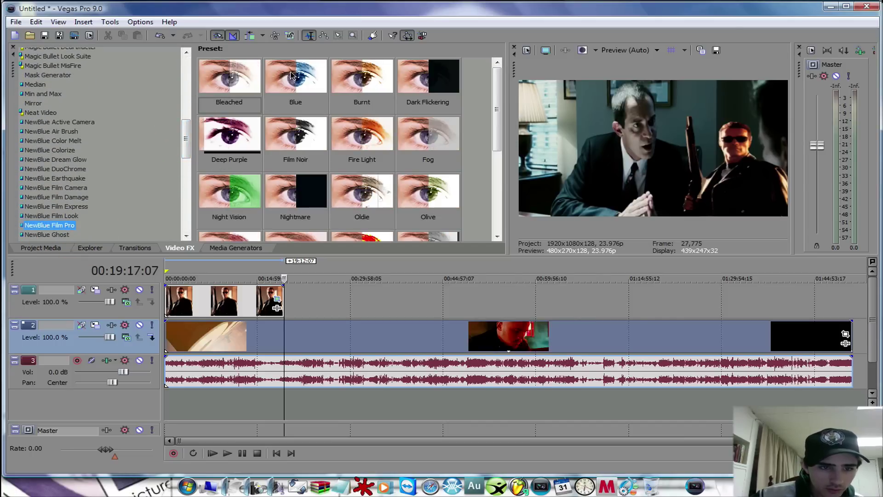
drag(292, 78, 197, 308)
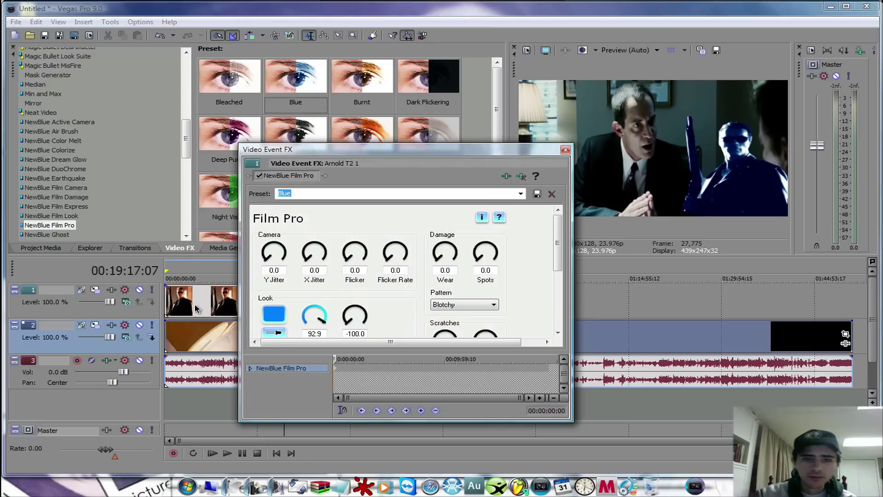
drag(560, 242, 559, 266)
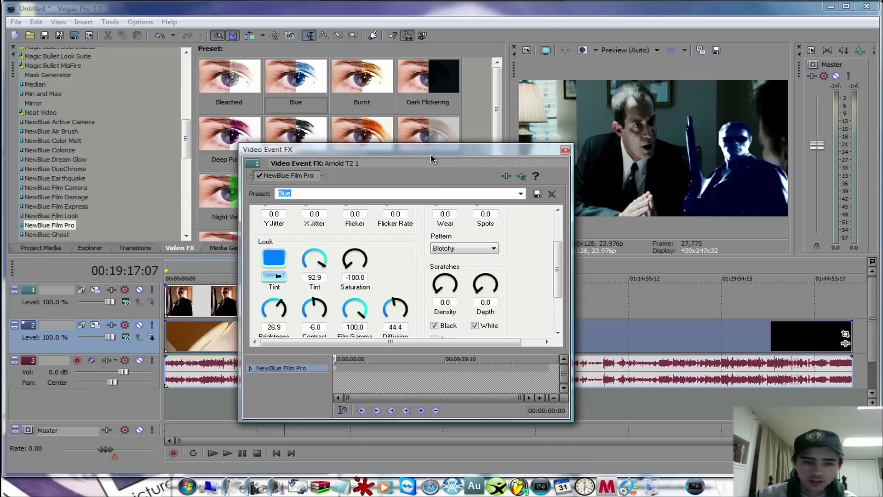
click(564, 153)
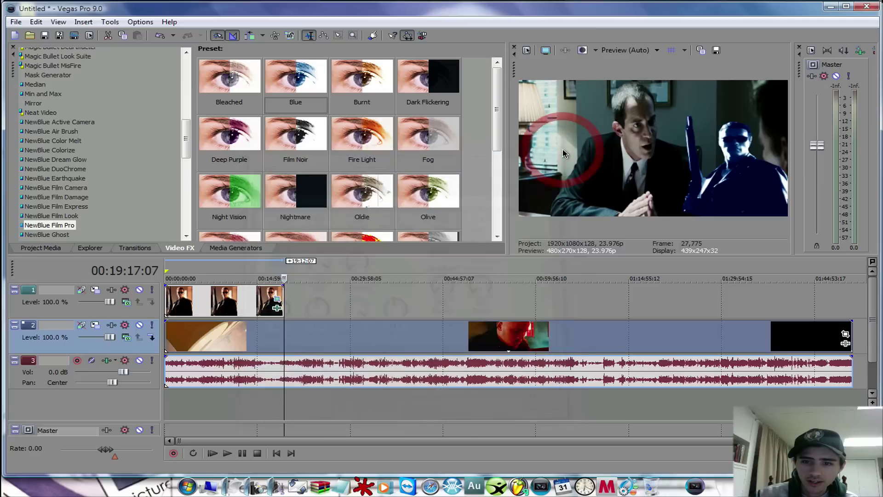
Cut the Arnold clips off track 1, leaving it empty.
click(220, 291)
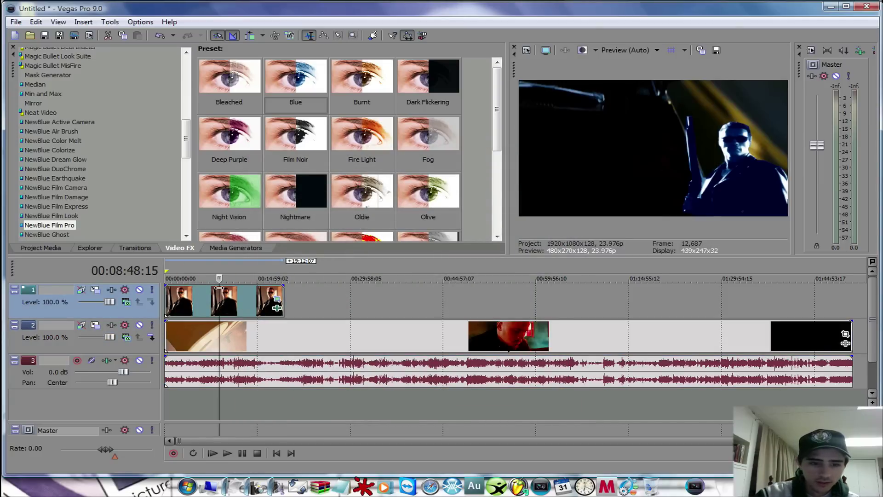
right_click(219, 288)
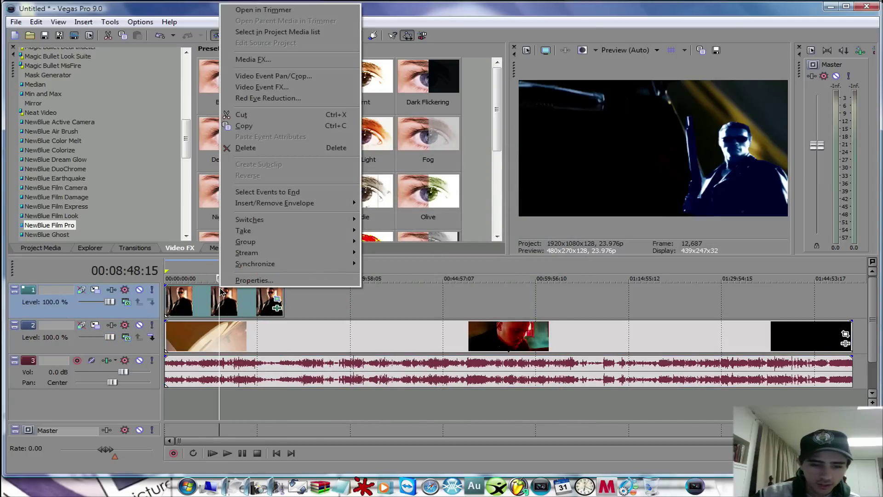
click(269, 116)
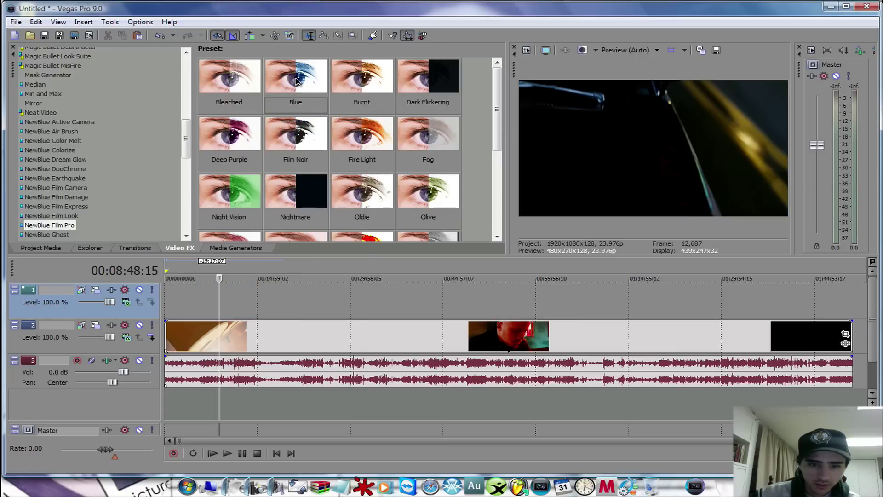
Apply the Film Pro Blue preset to the Death Sentence clip with a dark navy tint.
drag(298, 83, 230, 330)
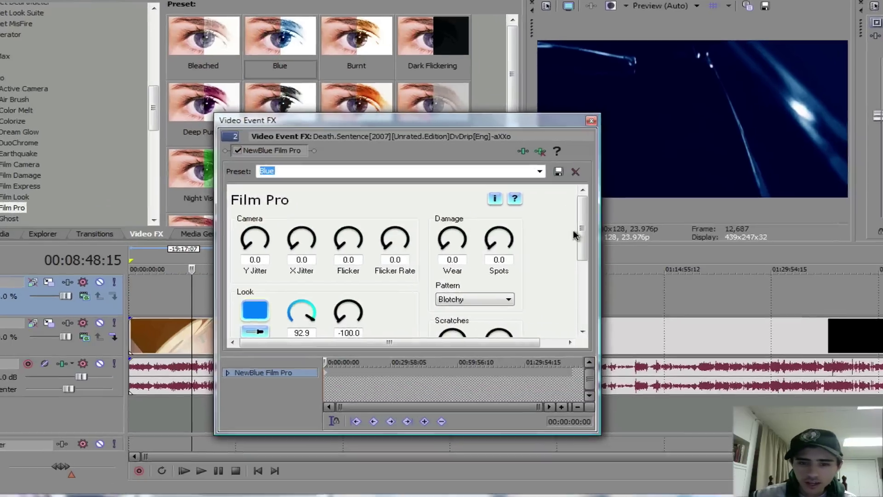
drag(557, 244, 557, 265)
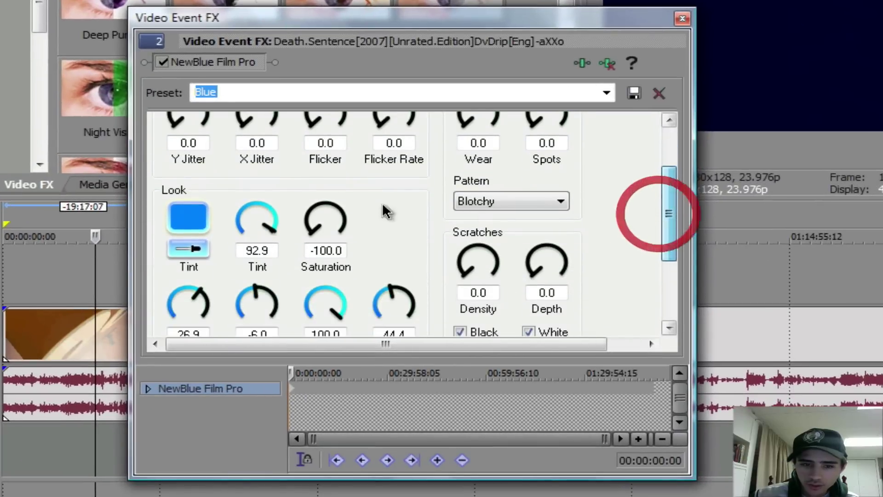
click(188, 220)
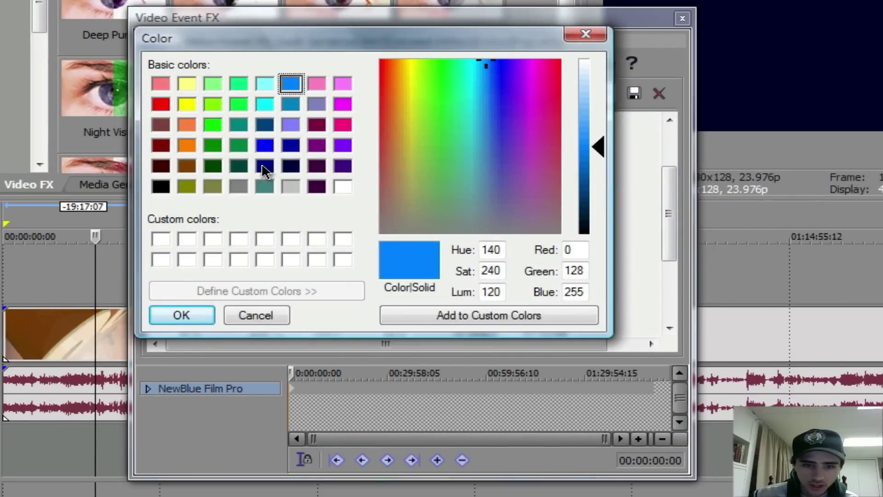
click(265, 169)
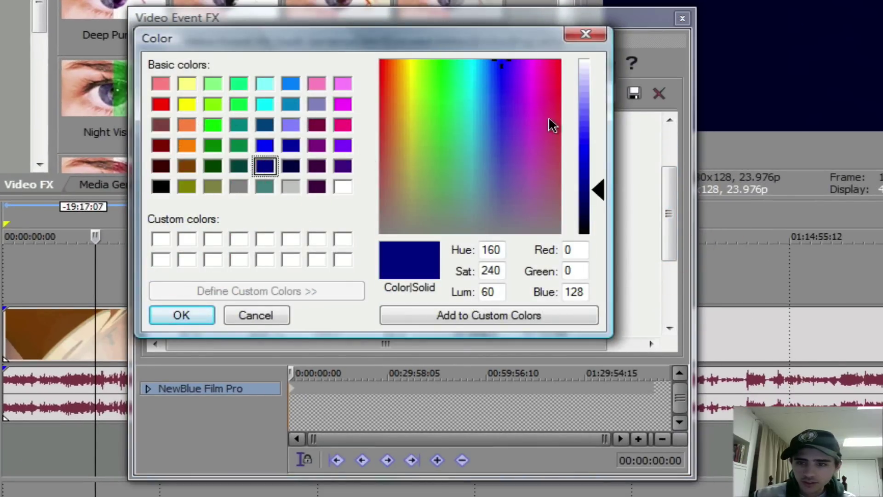
click(190, 315)
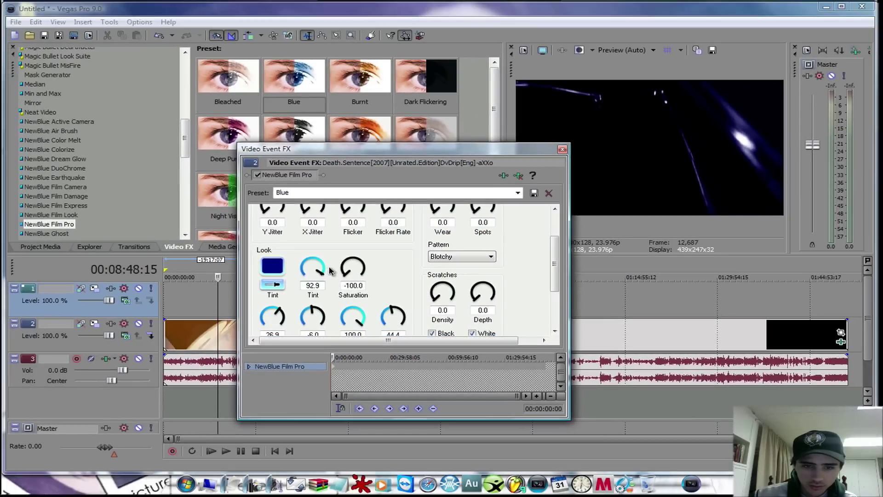
Set Film Pro Saturation to -50.0 and Diffusion to 71.9.
drag(346, 269, 357, 231)
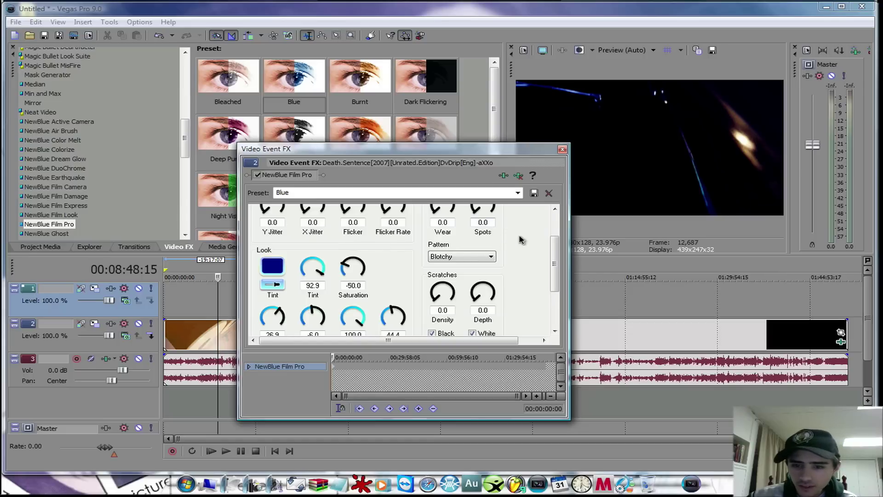
drag(556, 257, 555, 272)
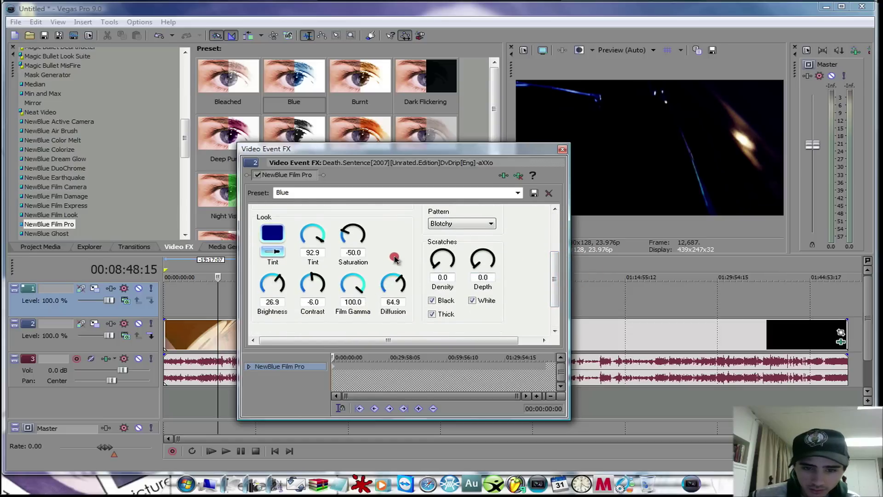
drag(396, 256, 395, 253)
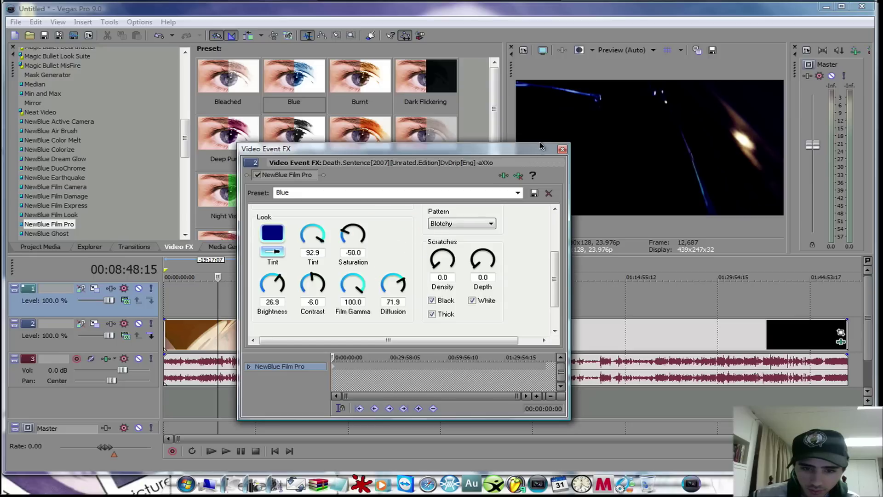
click(562, 150)
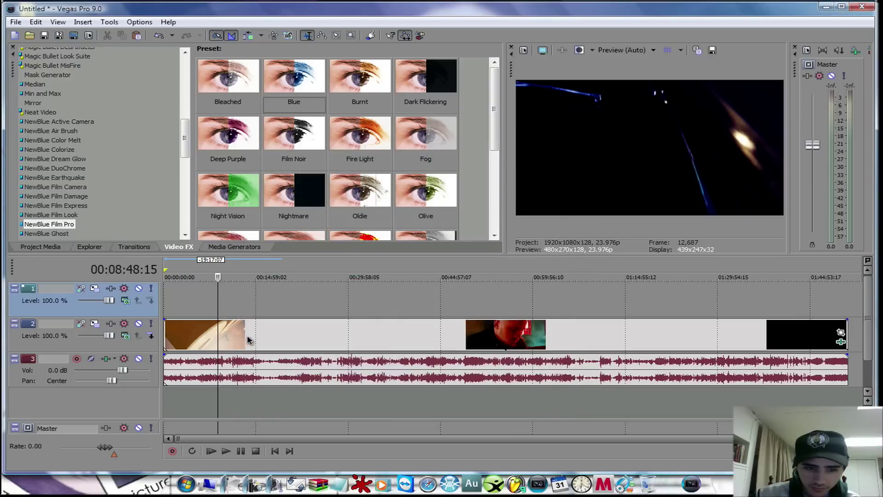
Preview the tinted footage at 00:13:33:17, 00:15:08:18, 00:16:55:16, 00:12:46:05 and 00:11:17:03.
click(247, 336)
click(257, 332)
click(268, 333)
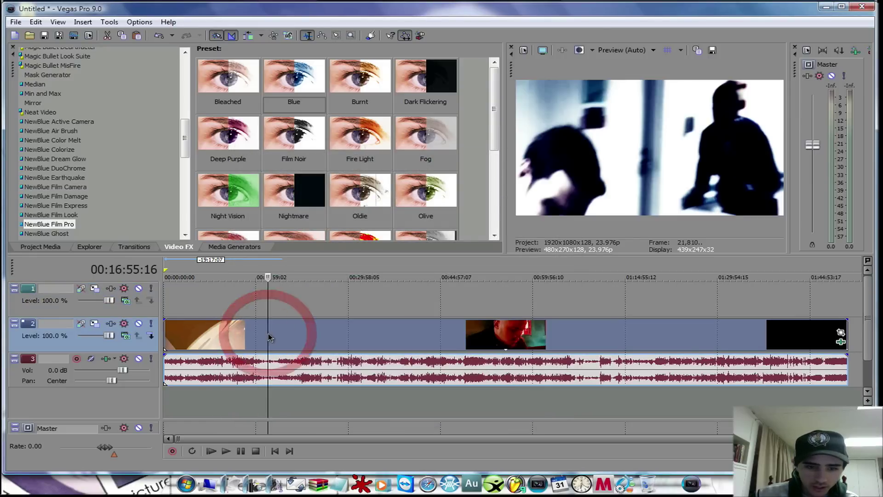
click(241, 334)
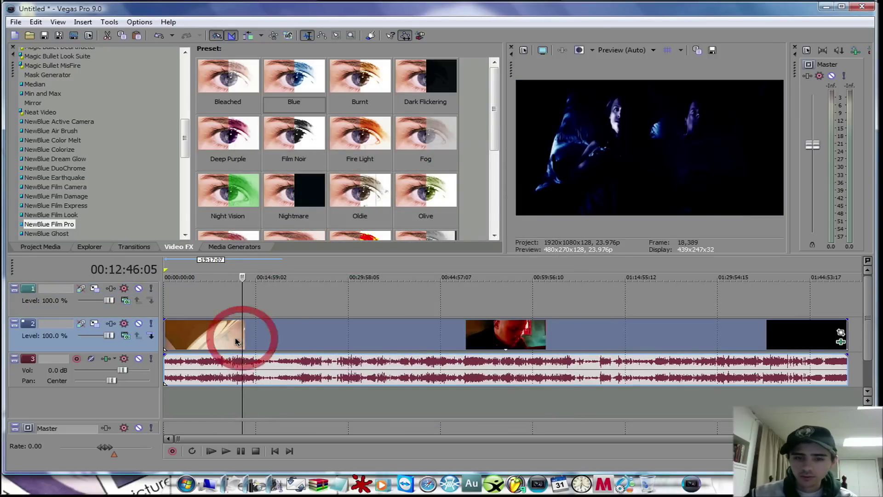
click(233, 338)
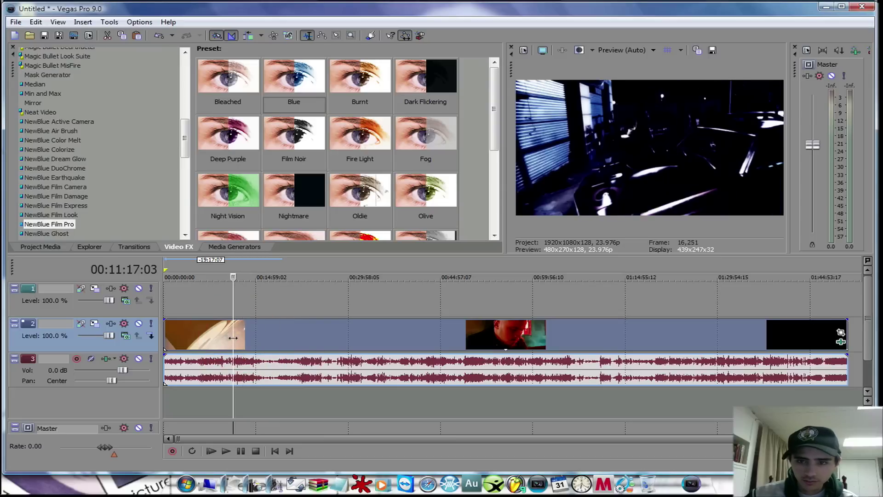
Split the clips at 00:10:35:13 and cut away the section before it.
click(228, 339)
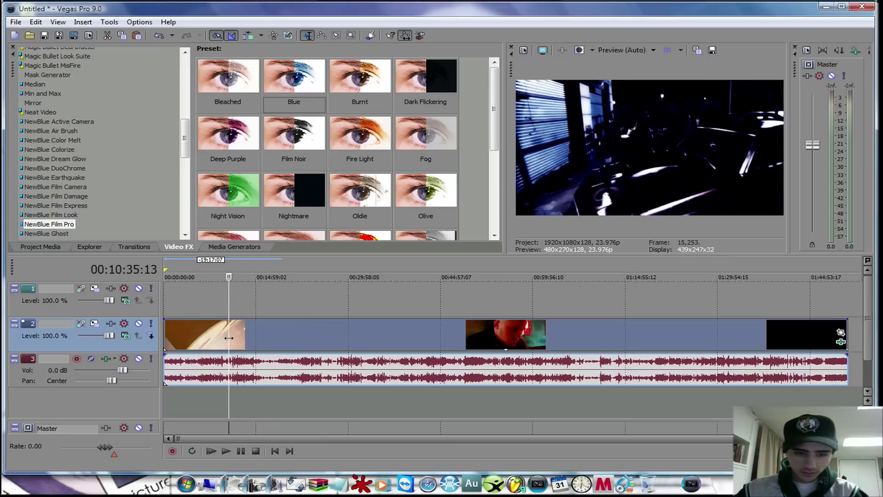
key(s)
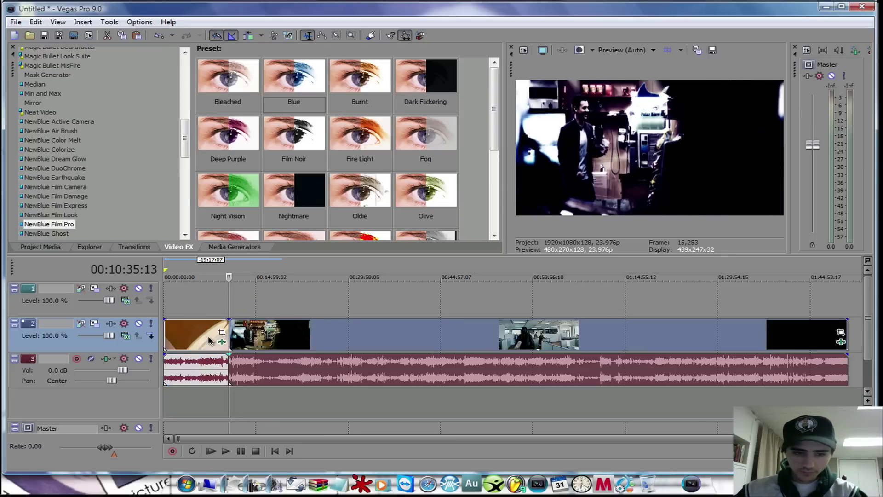
right_click(227, 340)
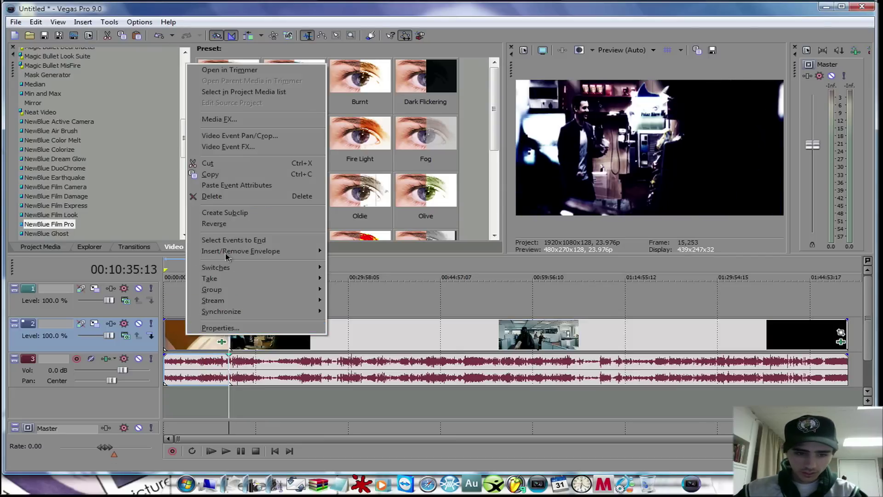
click(207, 164)
Split at 00:18:54:11, cut everything after, and slide the remaining clip to the timeline start.
click(282, 344)
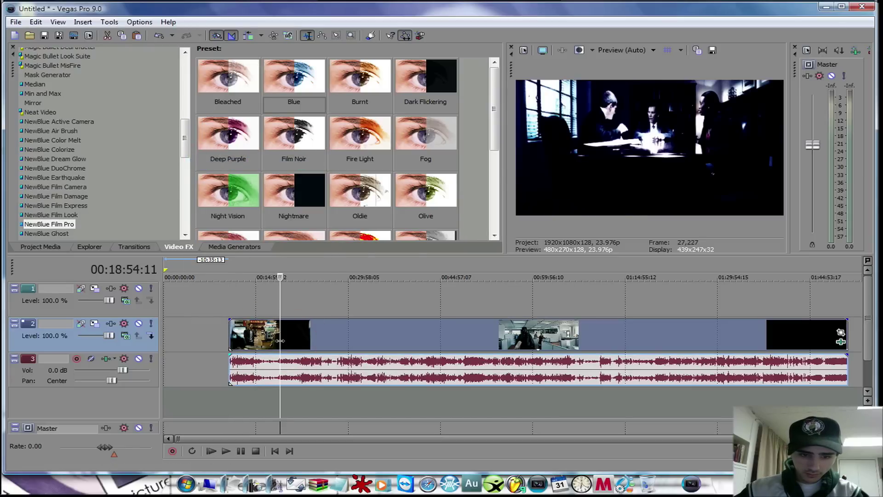
key(s)
right_click(319, 344)
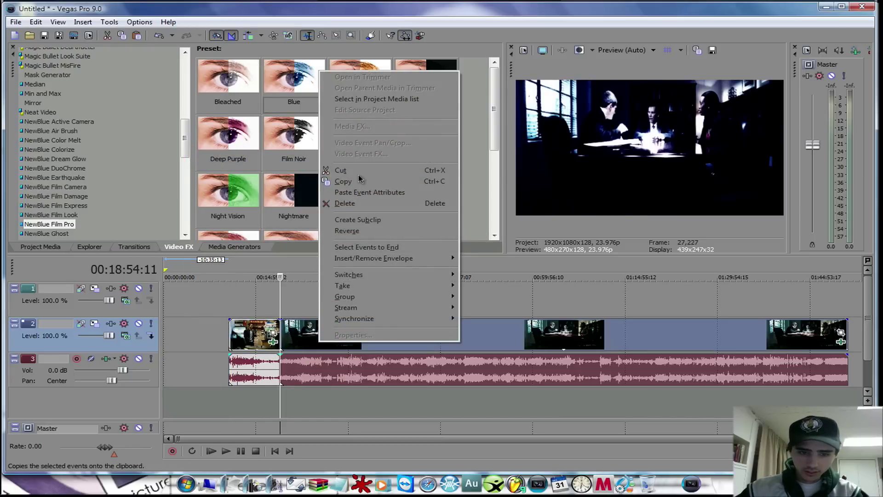
click(357, 171)
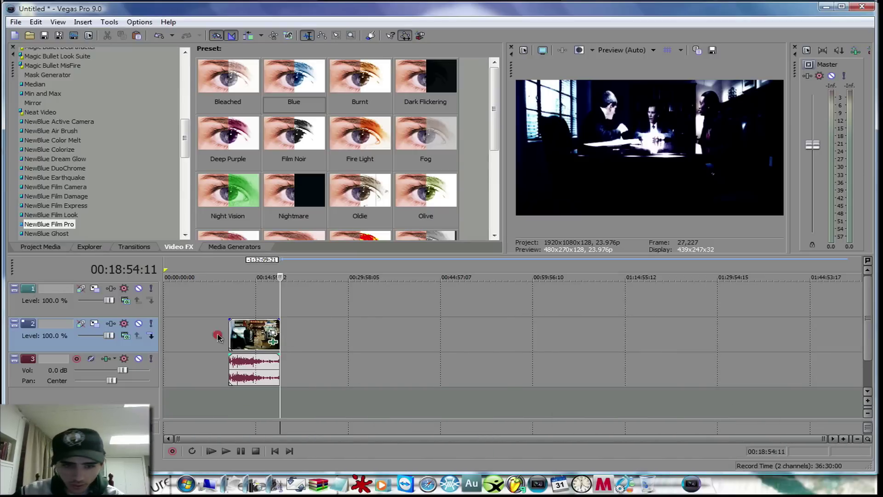
drag(243, 333, 178, 333)
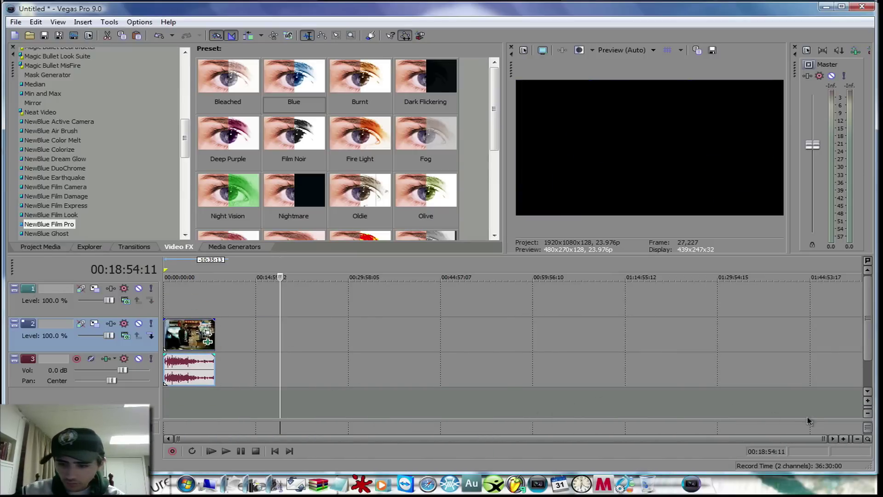
Zoom the timeline and copy the clip onward to fill the track past 00:01:00:11.
click(843, 439)
click(844, 439)
click(844, 439)
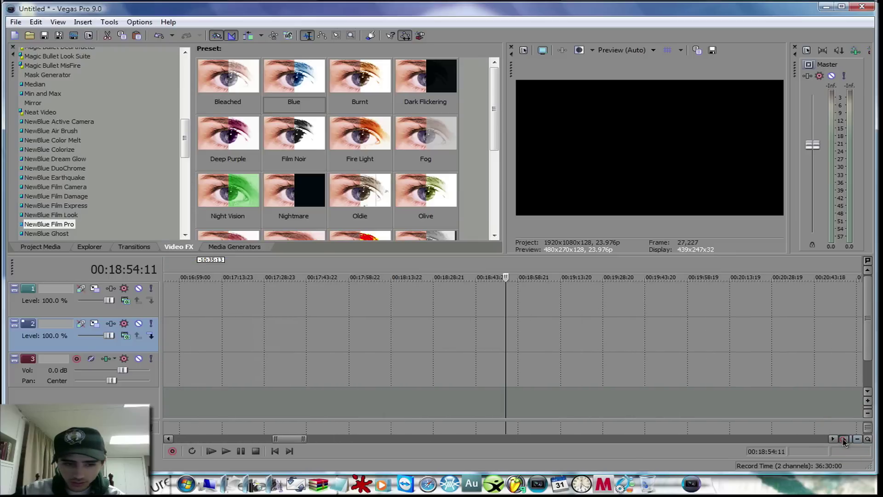
click(844, 439)
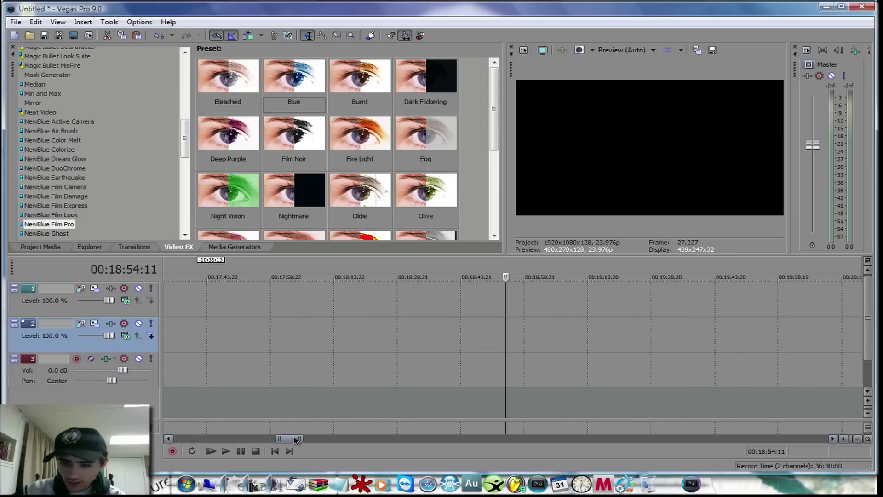
click(211, 437)
click(189, 437)
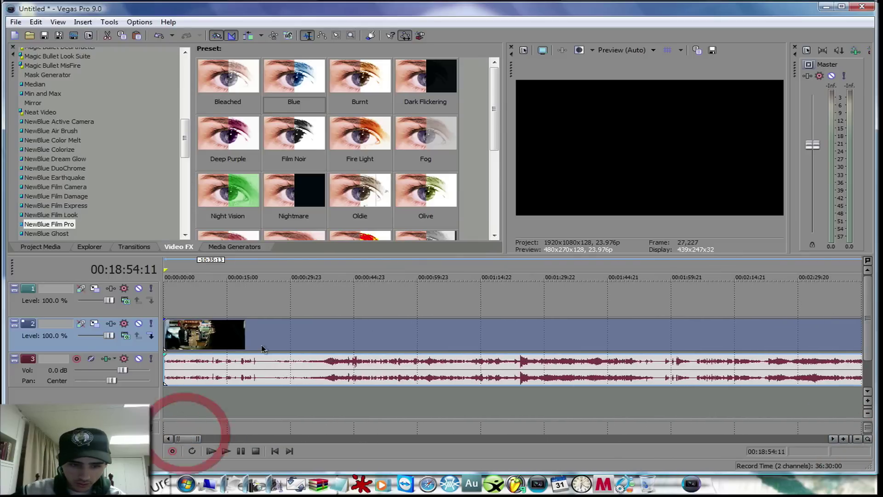
click(420, 340)
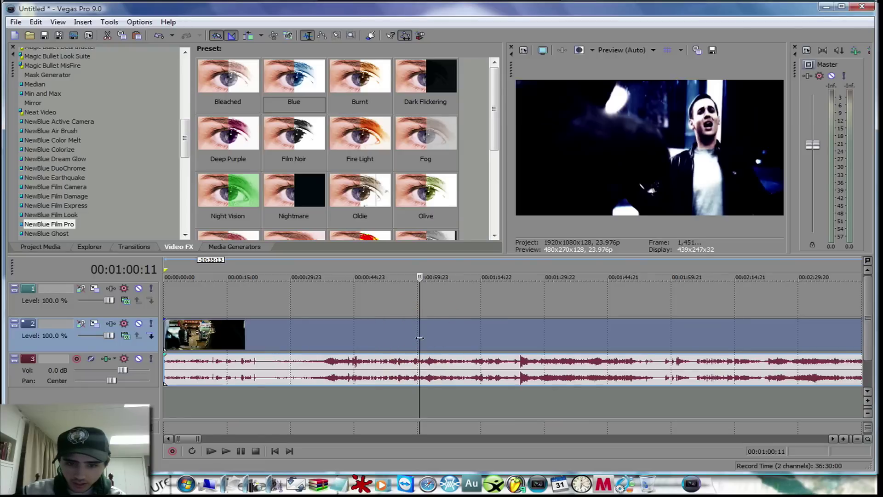
right_click(438, 336)
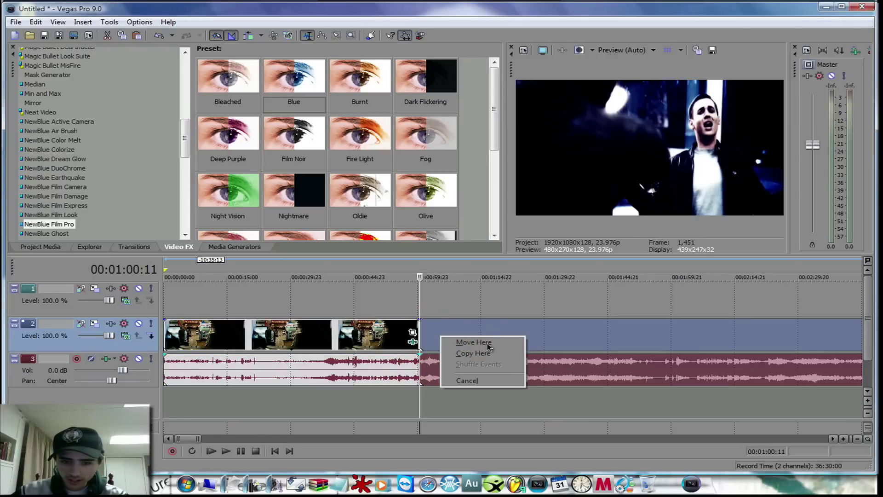
click(478, 353)
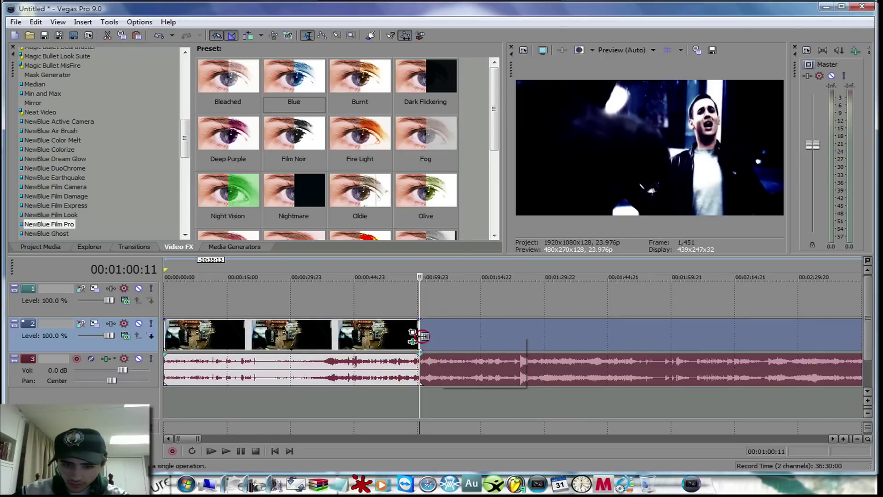
Cut the extra copy beyond 00:01:00:11 so video and audio end together.
right_click(430, 338)
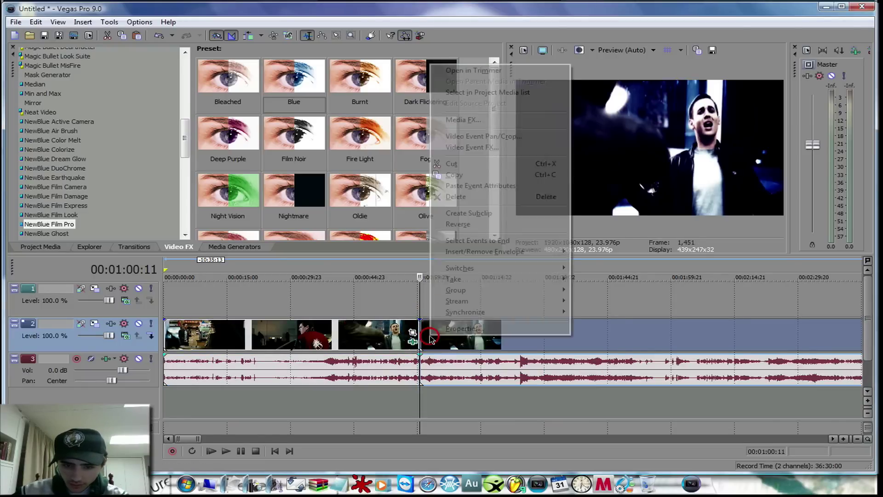
click(462, 164)
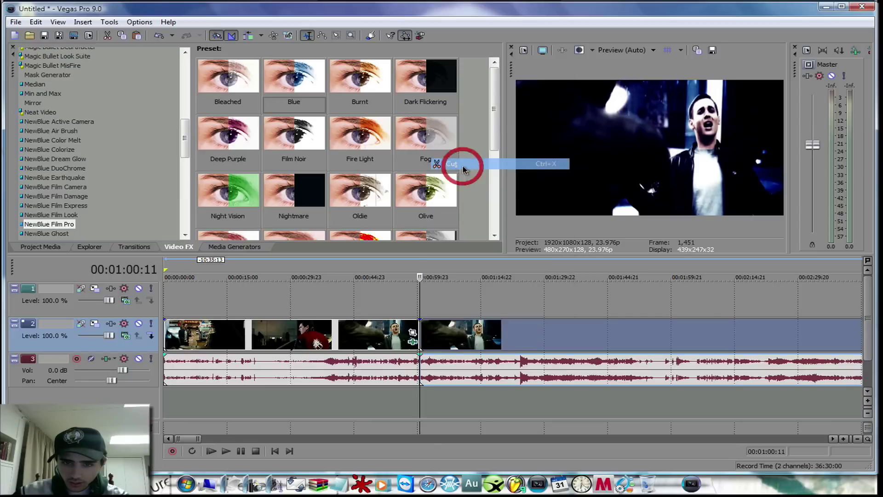
click(208, 338)
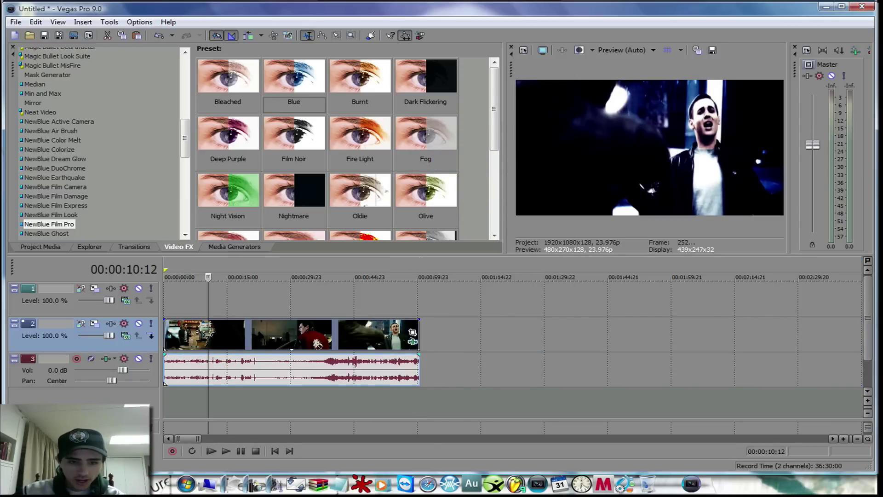
click(242, 340)
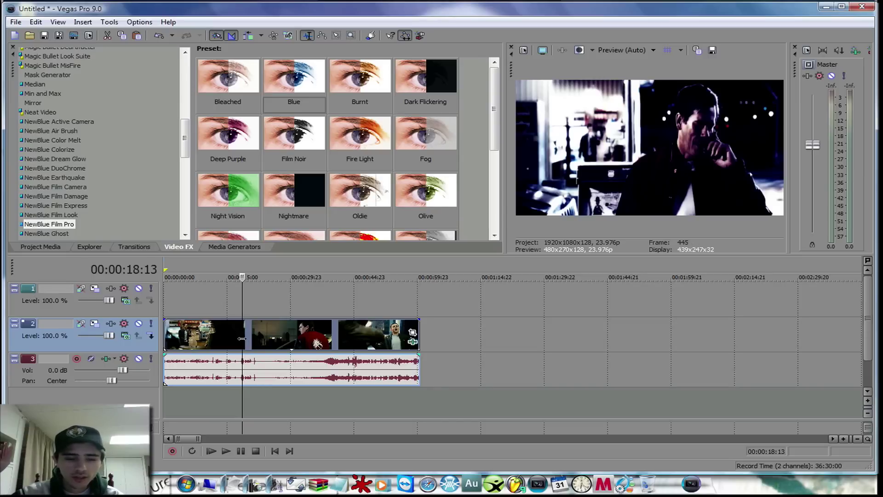
click(263, 336)
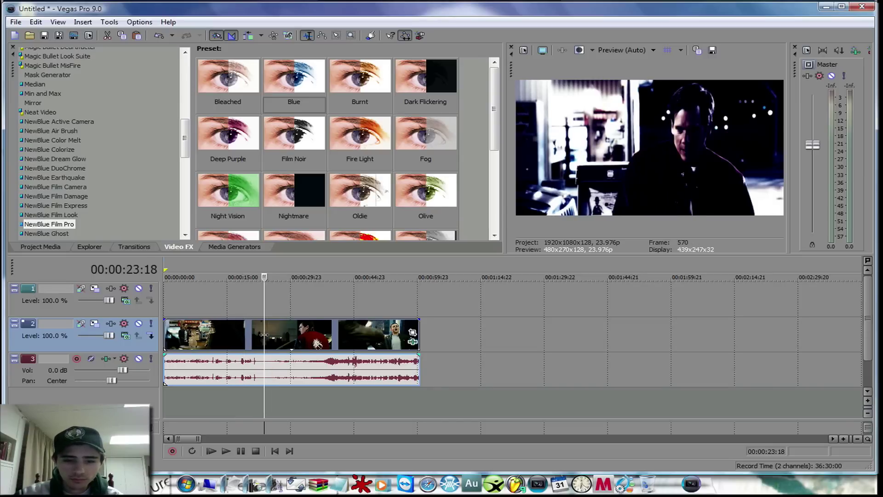
click(273, 336)
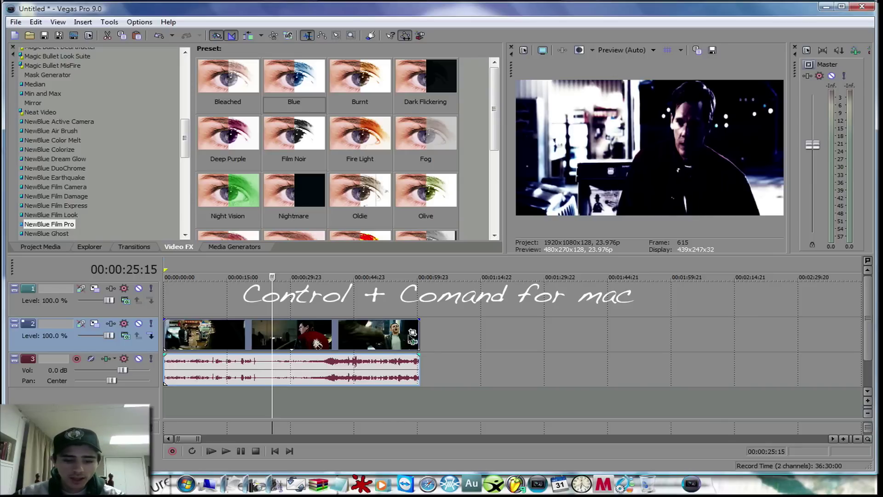
Ctrl-drag the clips' right edge to time-stretch them slower, ending near 00:01:07:16.
mouse_move(440, 334)
mouse_down()
mouse_move(545, 336)
mouse_move(431, 328)
mouse_move(466, 336)
mouse_move(444, 336)
mouse_up()
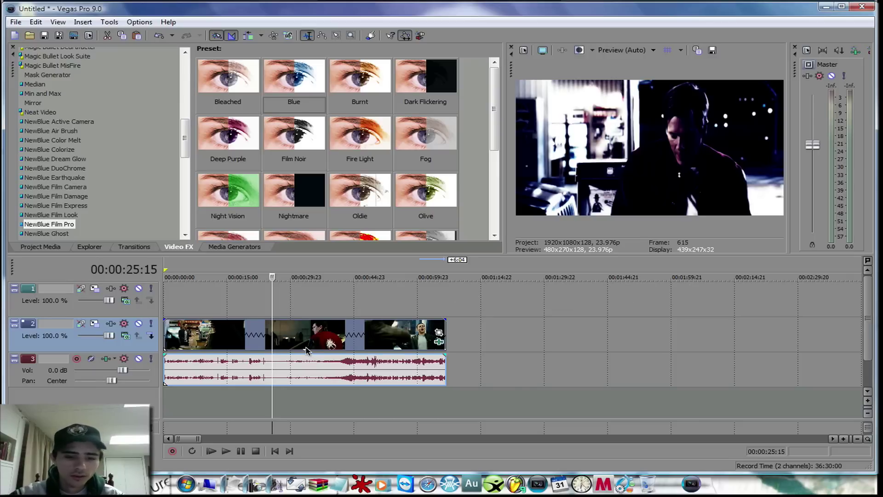
click(305, 350)
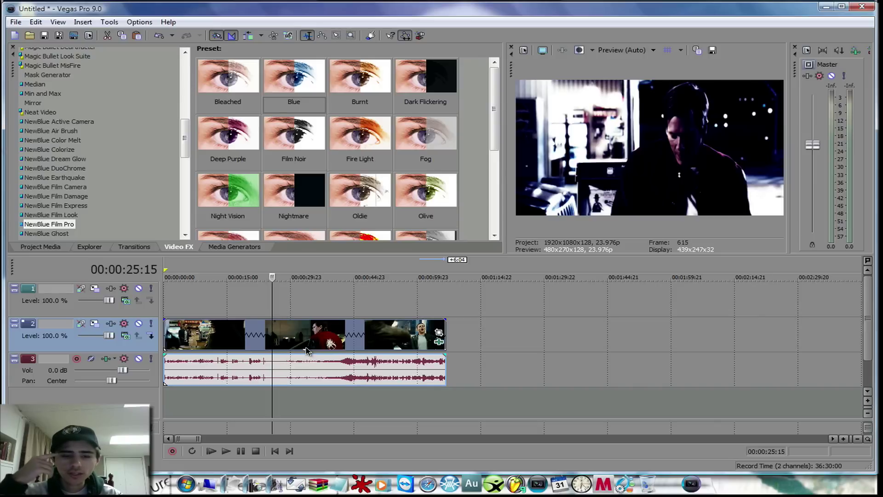
click(451, 334)
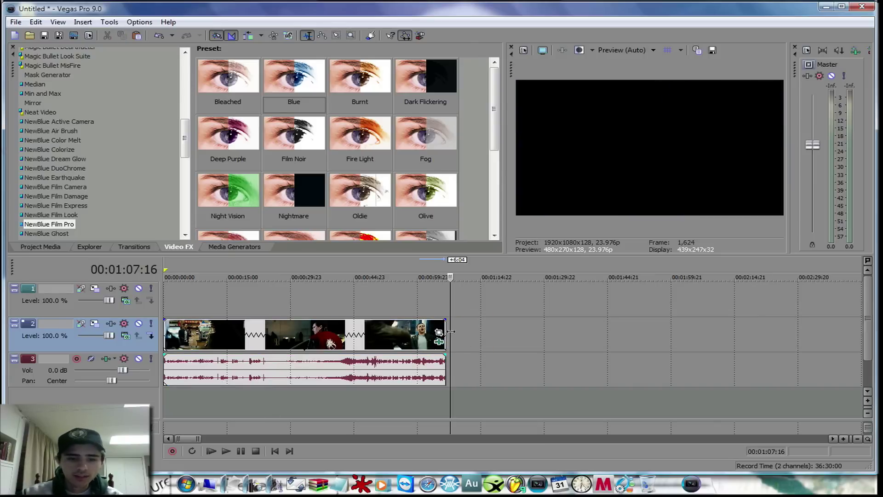
Scrub the stretched ending, mark a time region, and play the slowed edit from the start.
drag(452, 330, 409, 331)
click(473, 335)
drag(480, 335, 154, 334)
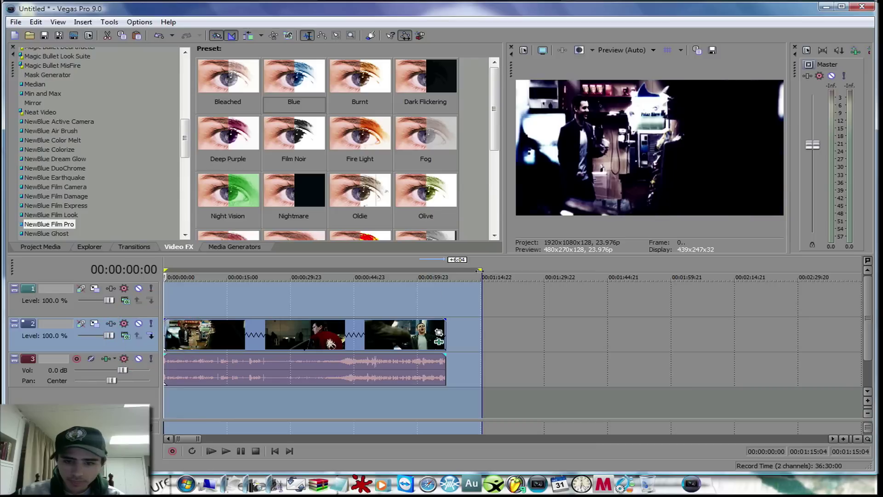
drag(479, 271, 447, 272)
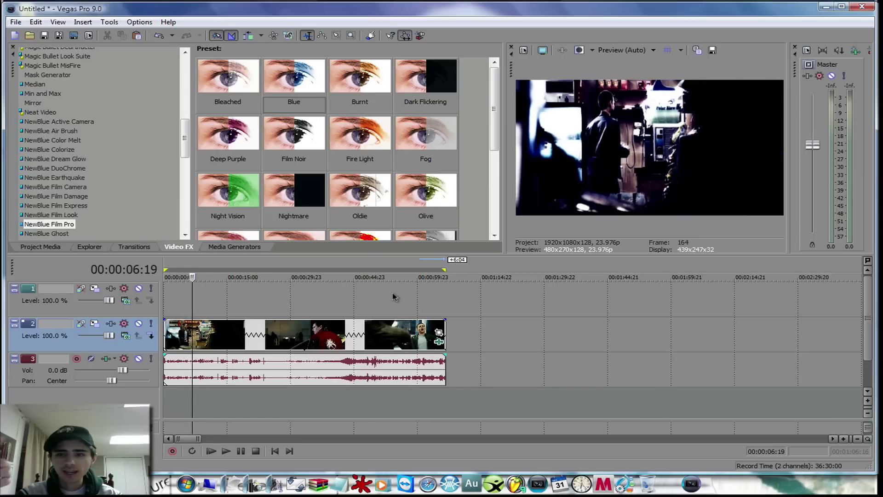
key(space)
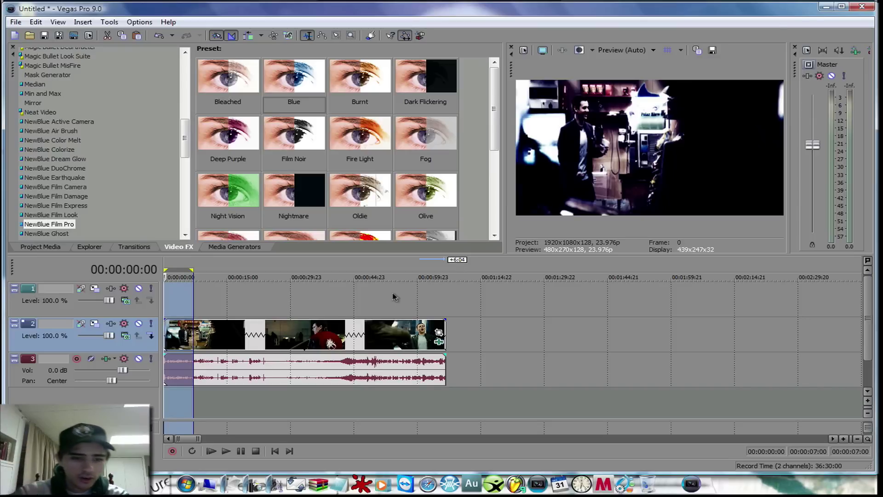
key(space)
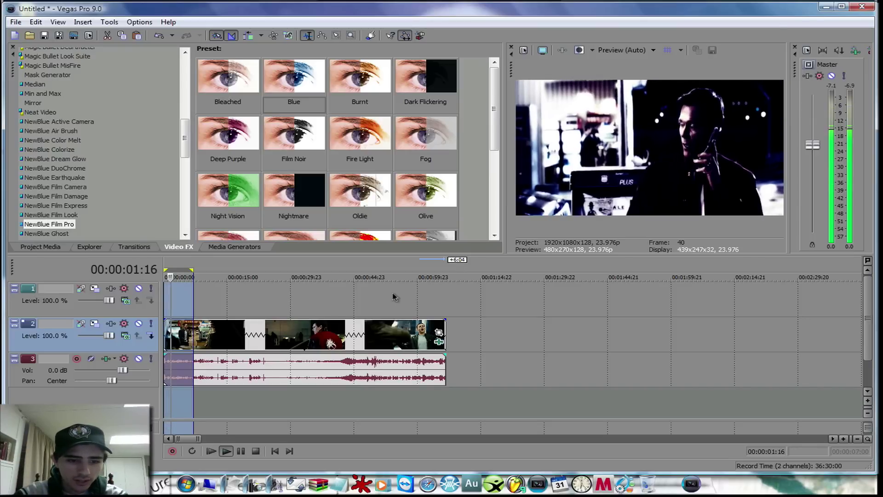